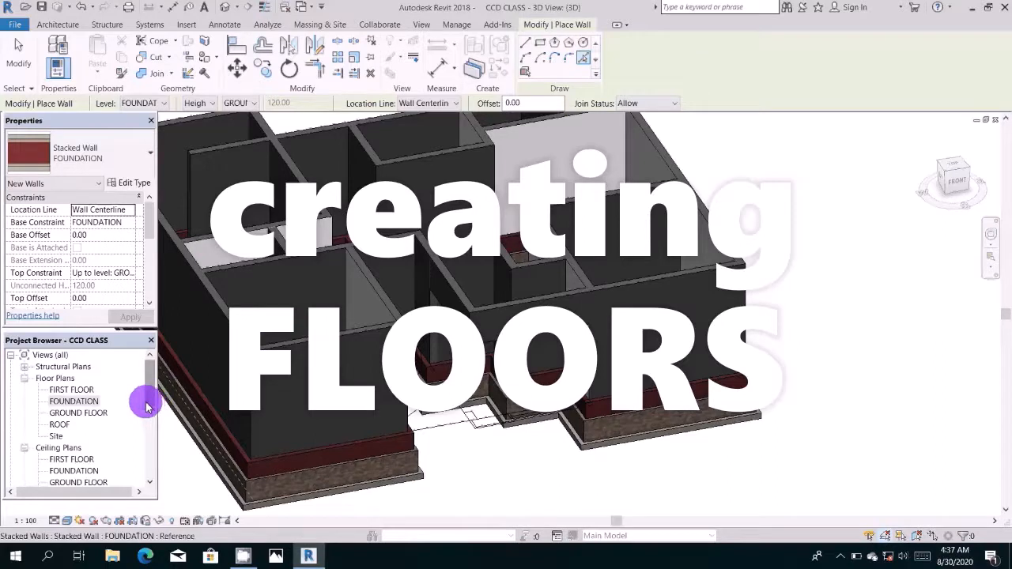
Step: Open the GROUND FLOOR floor plan view and bring the whole building plan into view
click(81, 413)
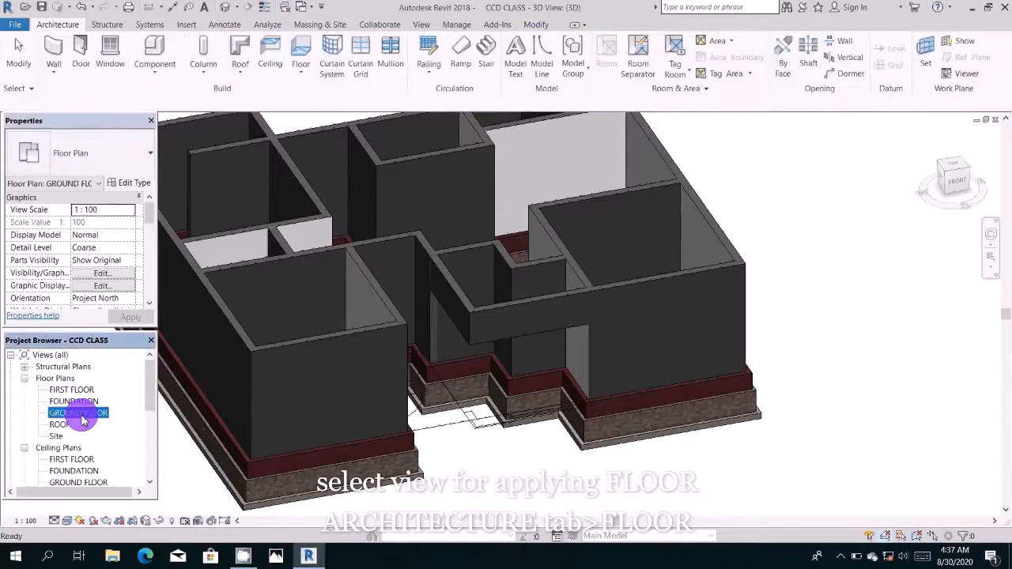
double_click(81, 413)
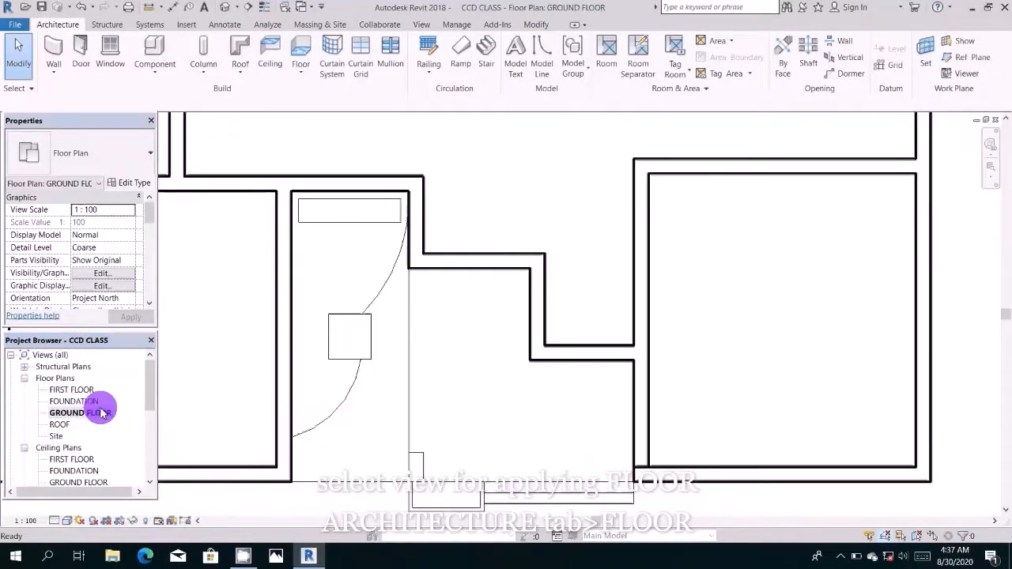
middle_drag(241, 343, 249, 387)
scroll(361, 294, down, 1)
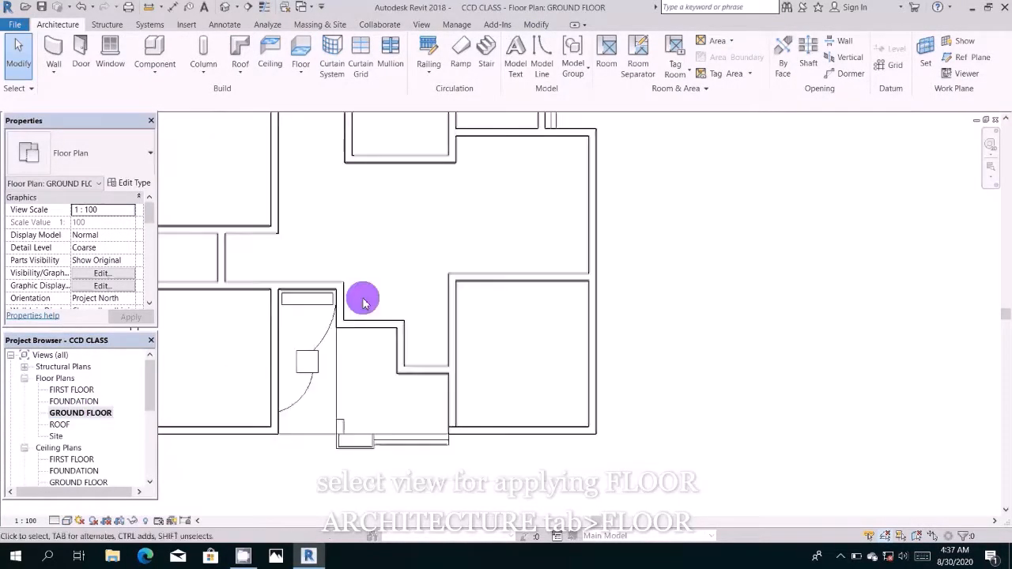
scroll(520, 343, down, 1)
scroll(522, 347, down, 1)
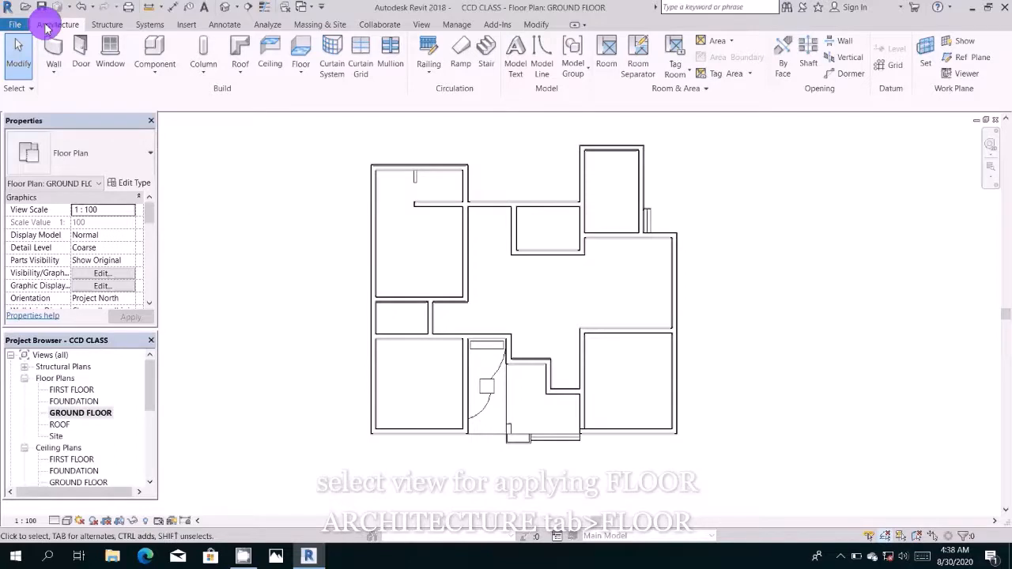
Step: Start an architectural floor and duplicate the Generic Floor - 400mm type under the name FLOOR
click(300, 77)
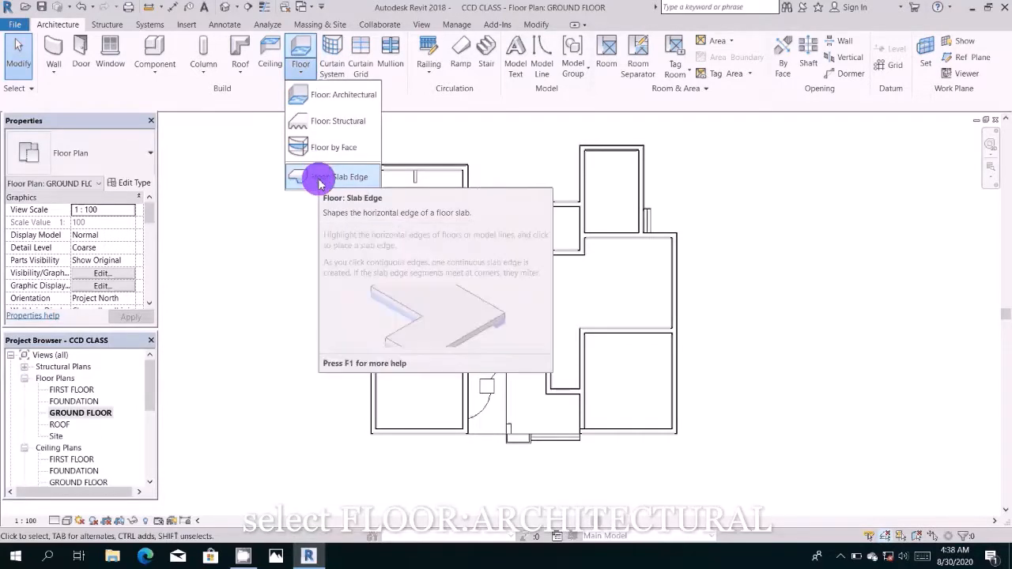
click(335, 96)
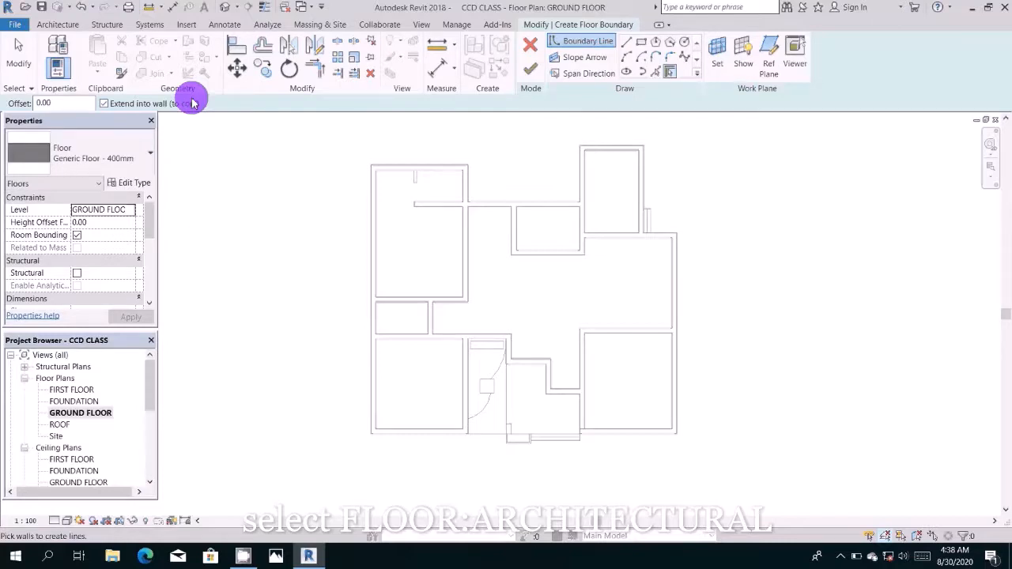
click(133, 185)
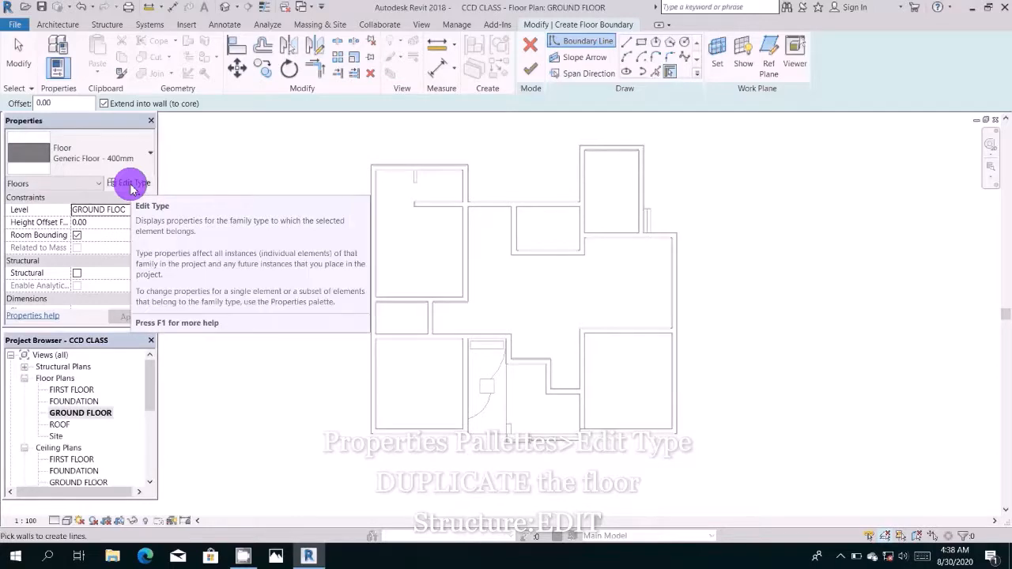
click(131, 187)
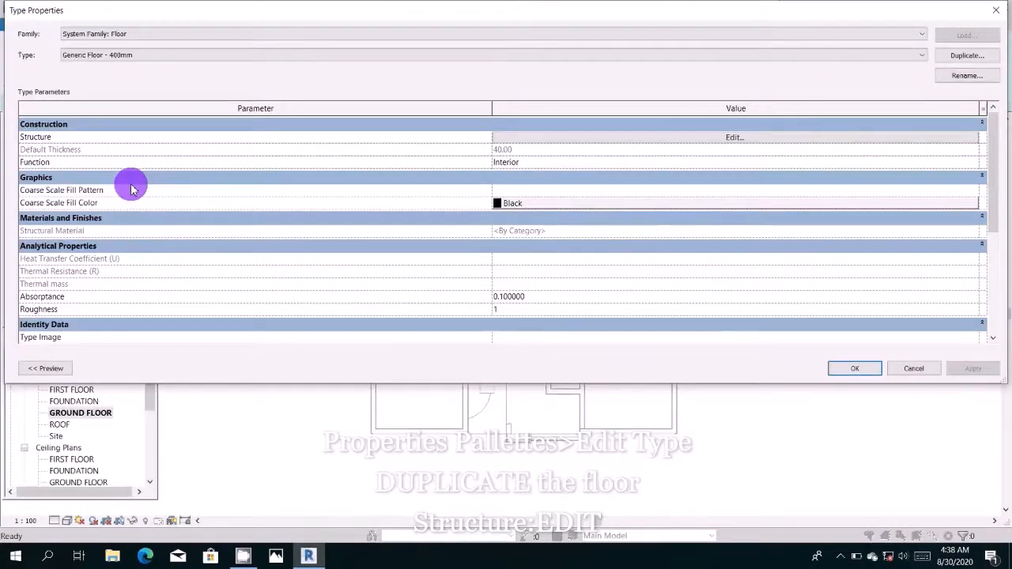
click(981, 59)
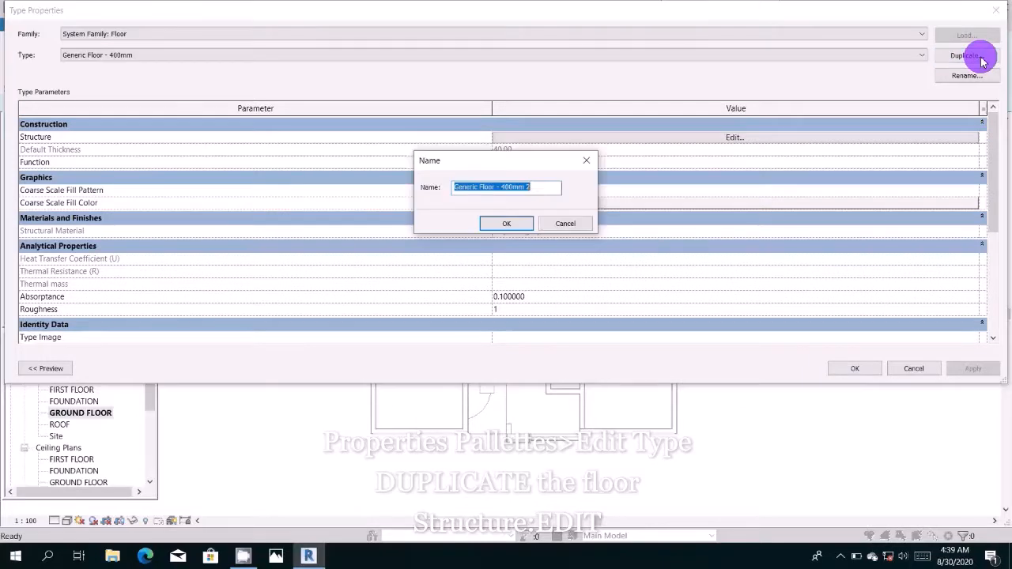
text(f)
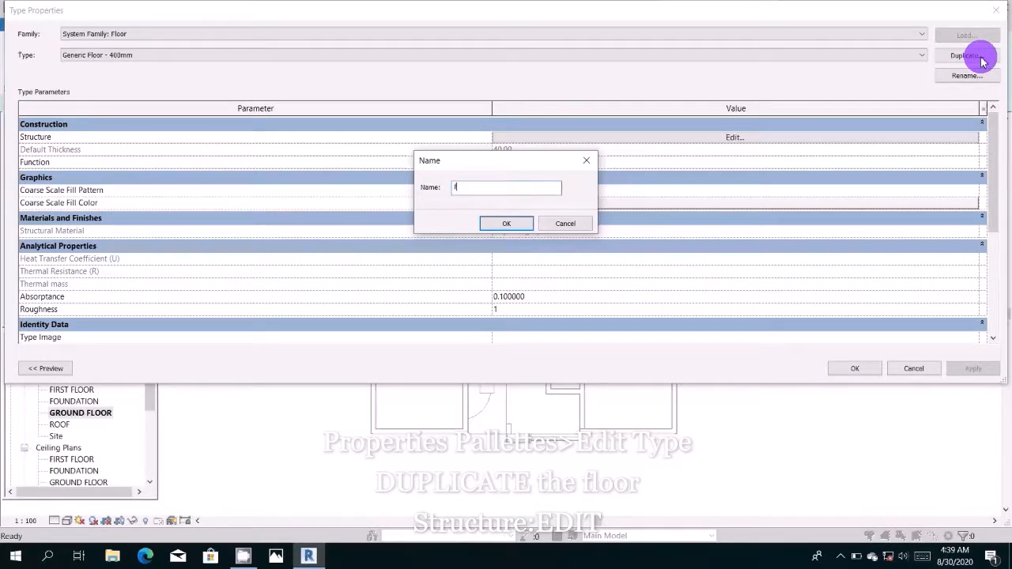
key(BackSpace)
text(FLOOR)
key(Return)
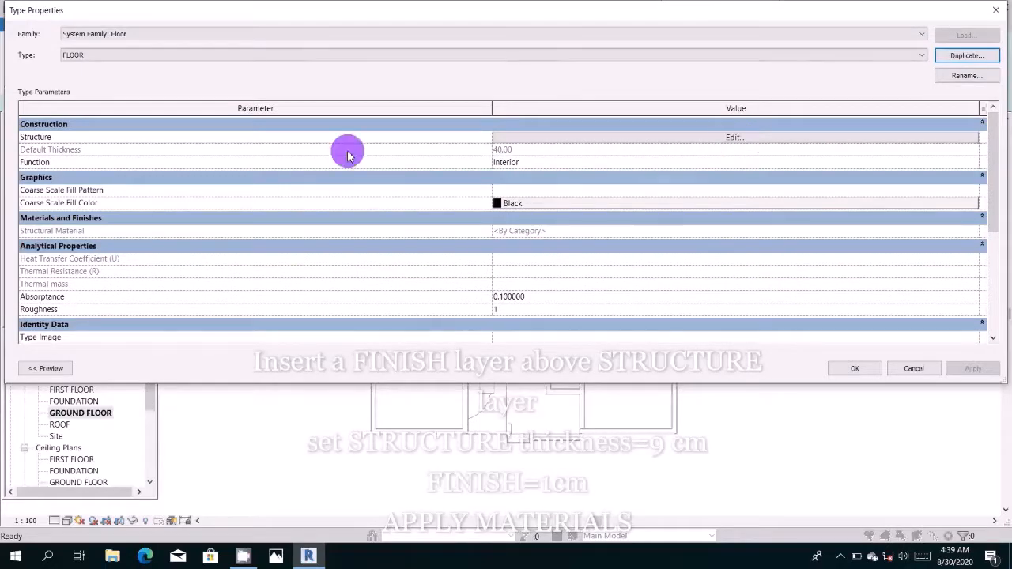
Step: Insert a layer in the FLOOR type's structure, place it above the upper core boundary, and set its function to Finish 2 [5]
click(559, 138)
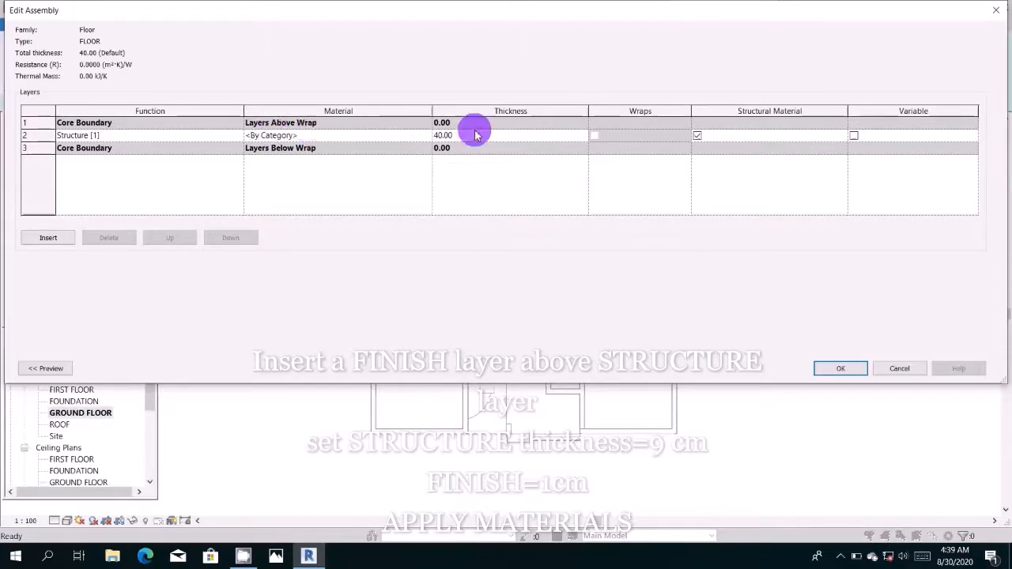
click(48, 239)
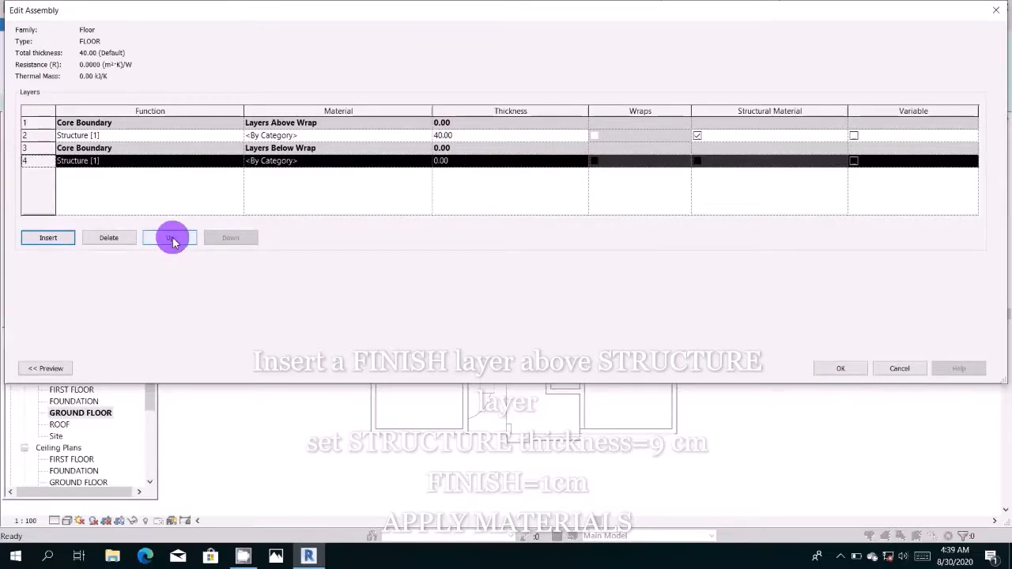
click(171, 239)
click(172, 239)
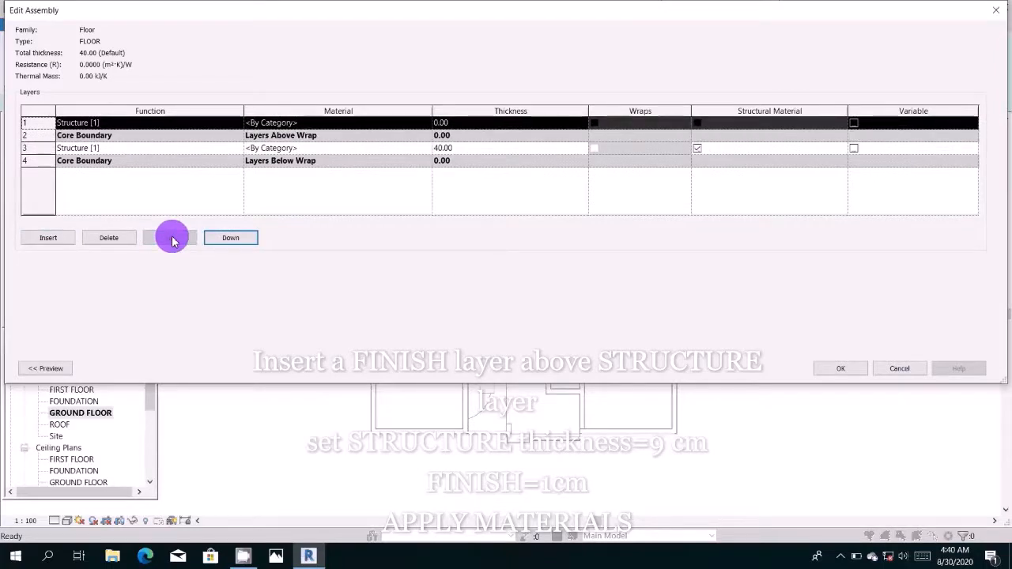
click(235, 124)
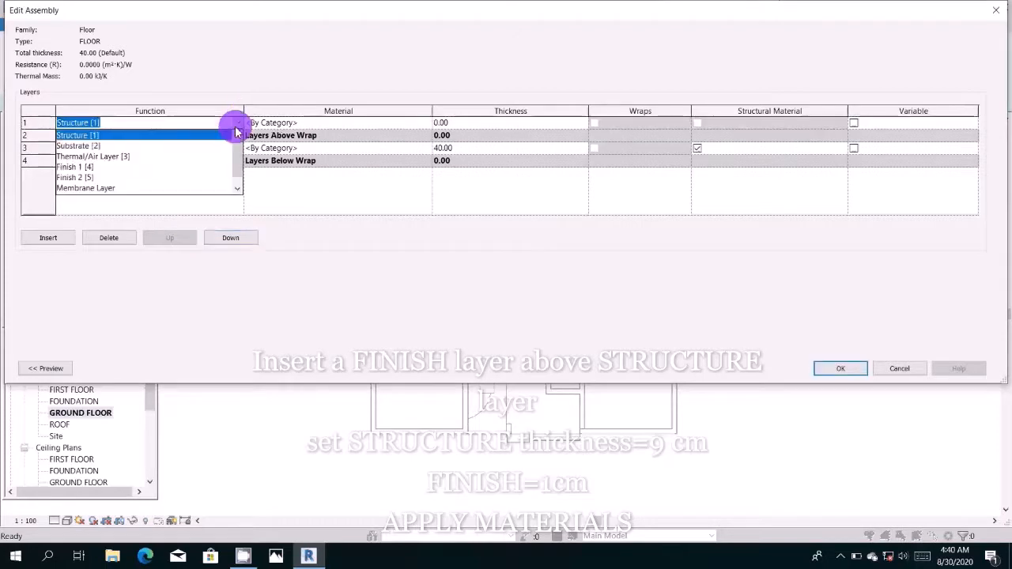
click(178, 181)
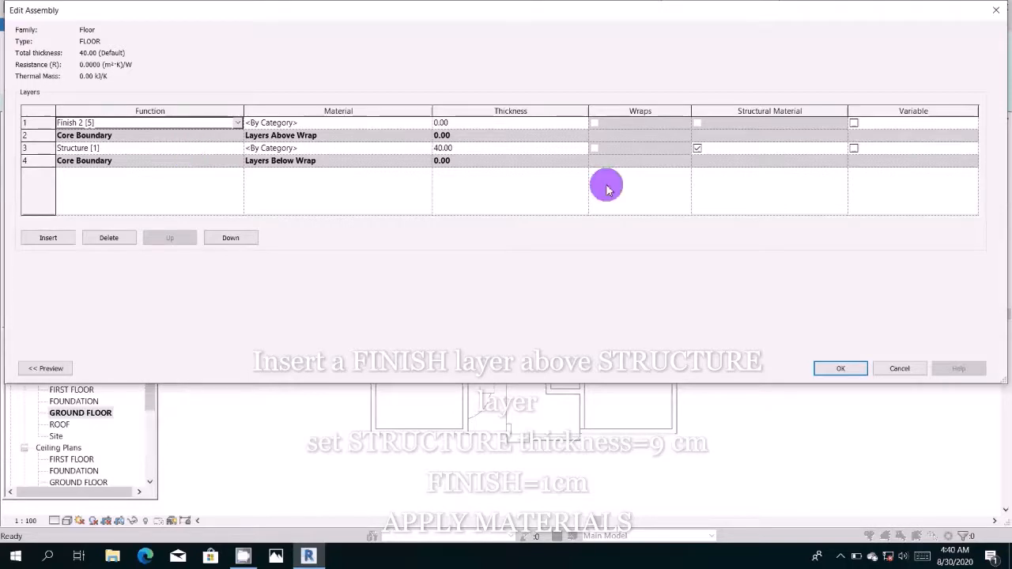
Step: Set the Structure layer's thickness to 9 and the Finish 2 layer's thickness to 1
click(497, 156)
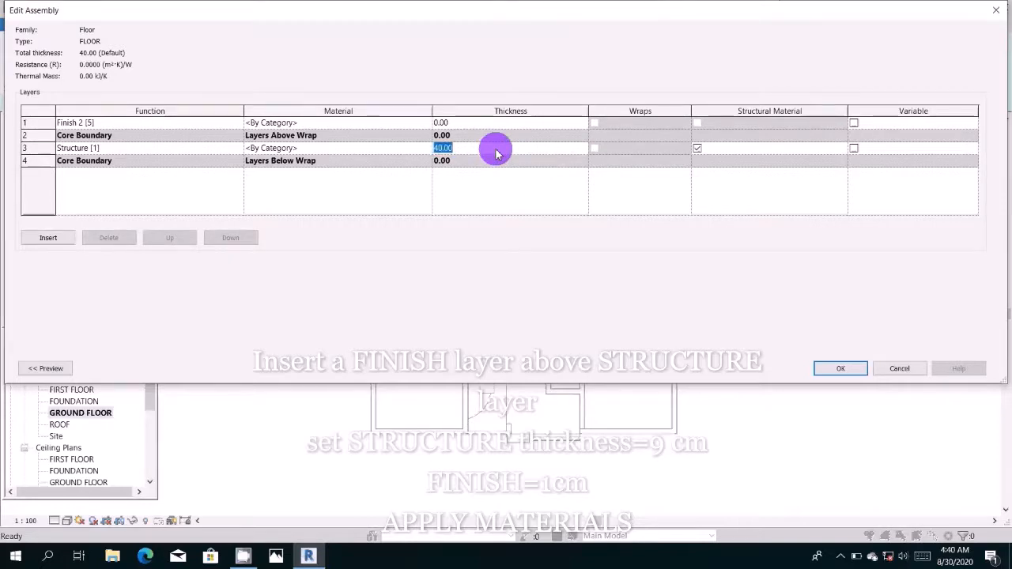
text(9)
click(488, 125)
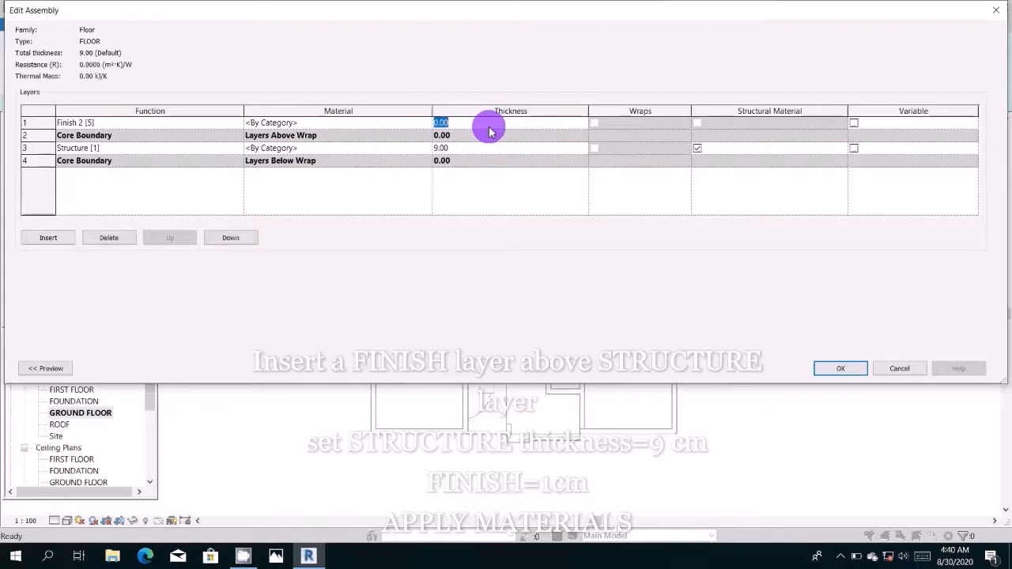
text(1)
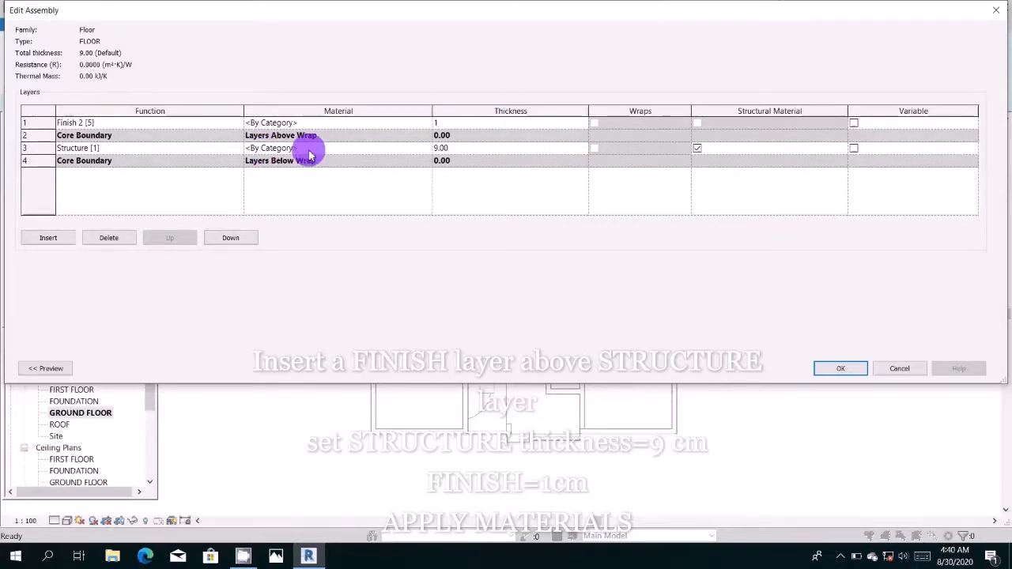
Step: Assign the Concrete, Precast material to the Structure layer, duplicating the material's appearance asset
click(426, 152)
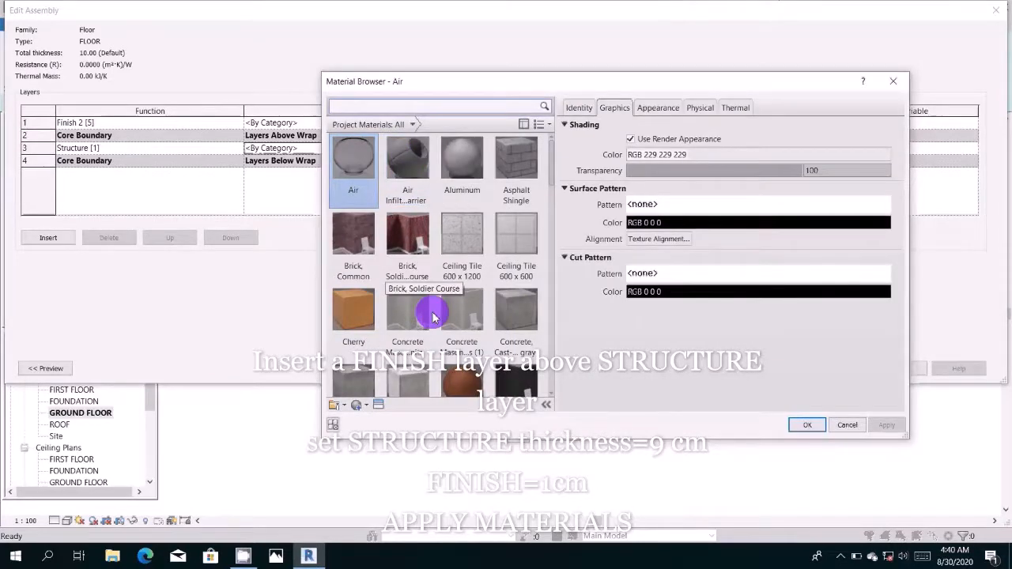
scroll(437, 385, down, 1)
click(408, 341)
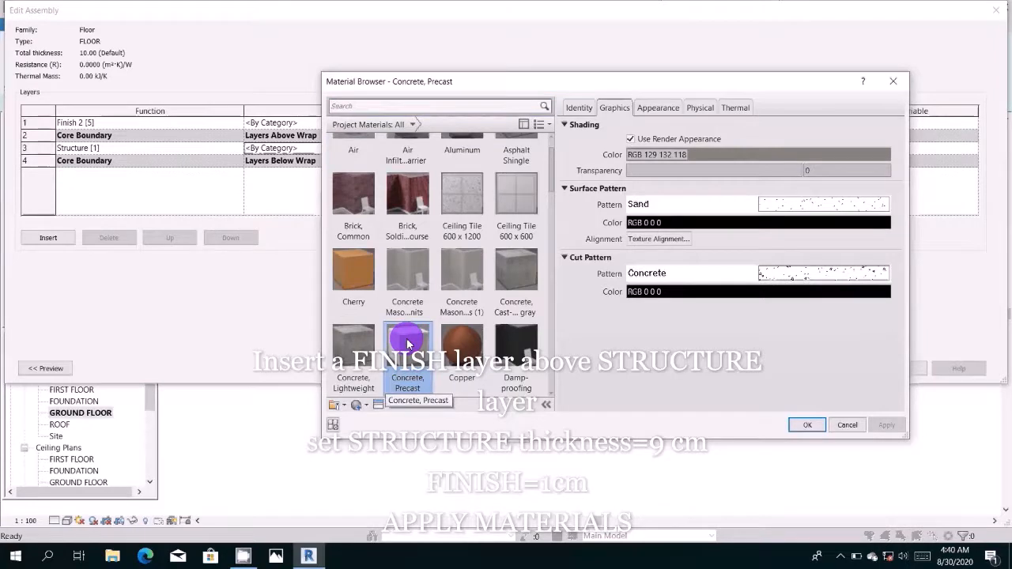
click(658, 108)
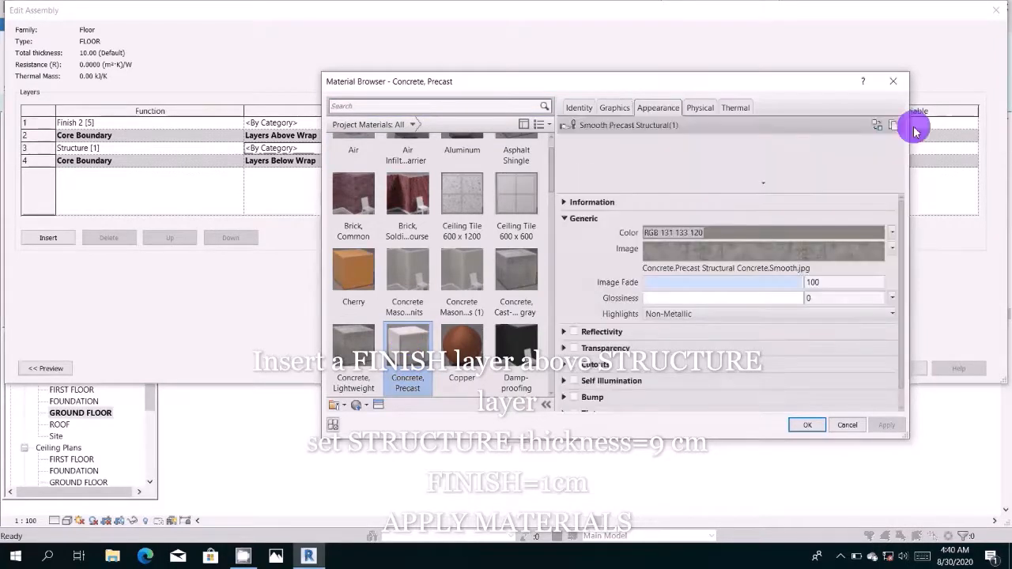
click(895, 126)
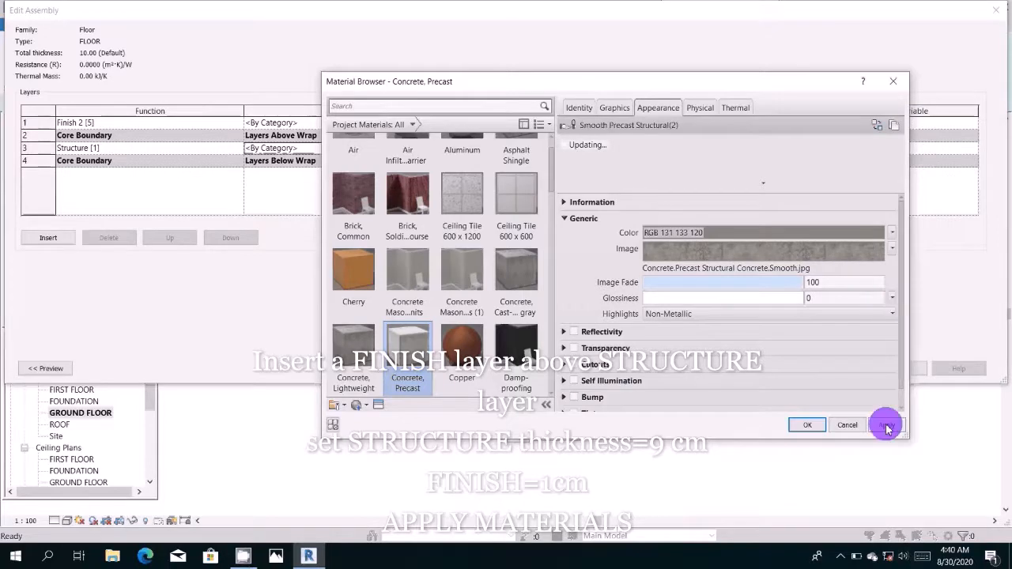
click(799, 425)
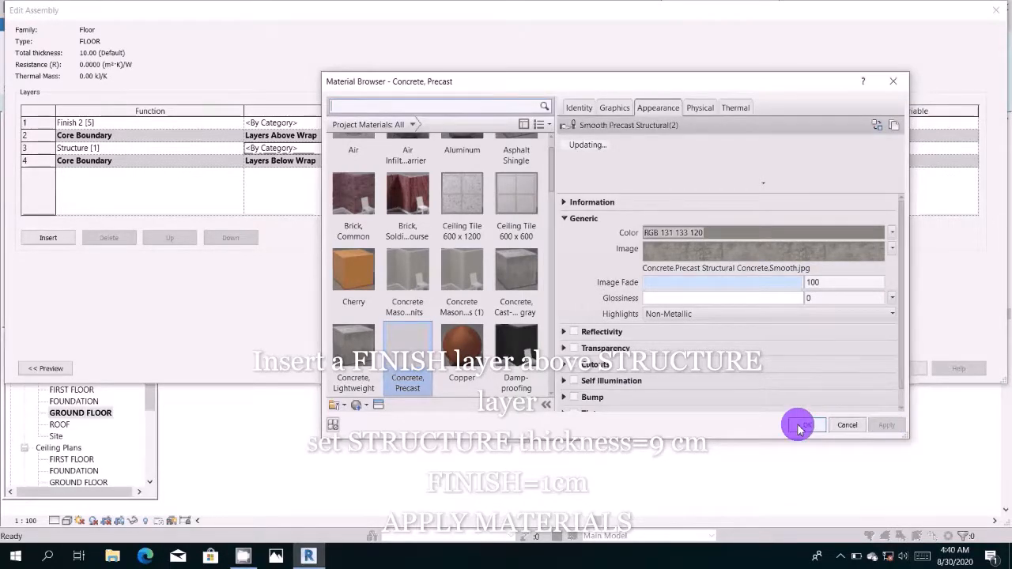
click(800, 428)
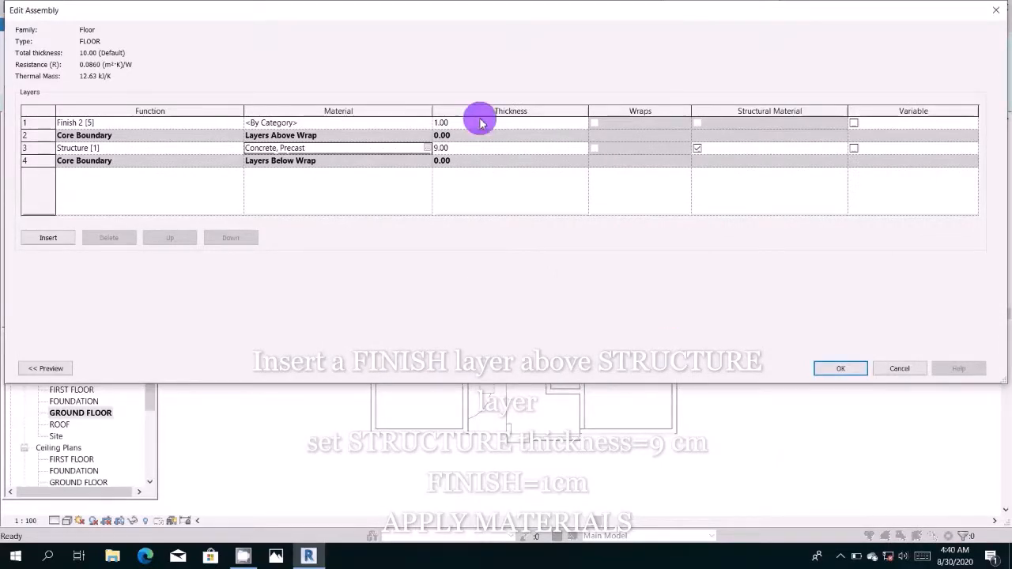
Step: For the Finish 2 layer, duplicate the Default Floor material and name the copy FLOOR
click(427, 124)
click(427, 123)
scroll(421, 188, up, 1)
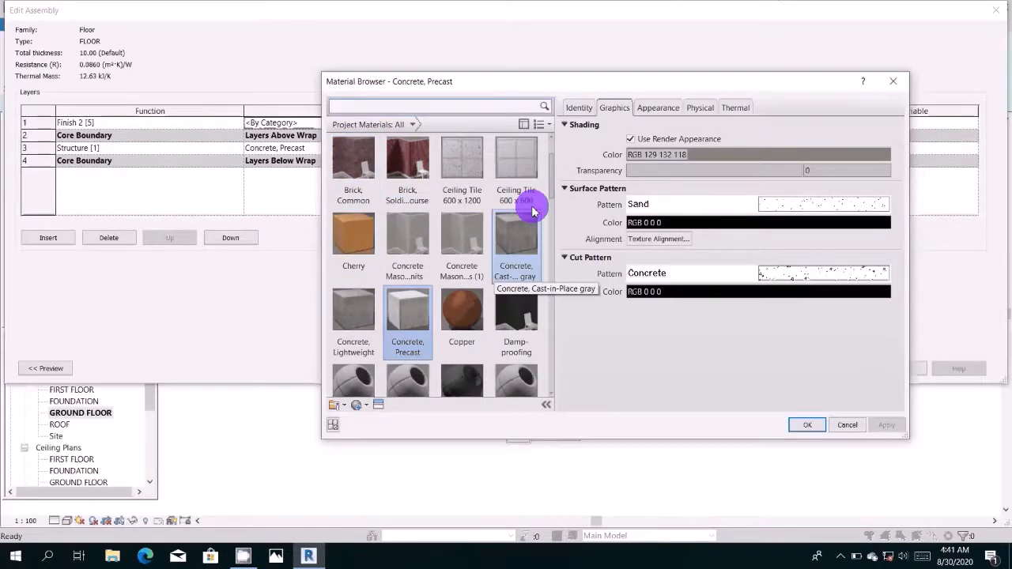
click(356, 233)
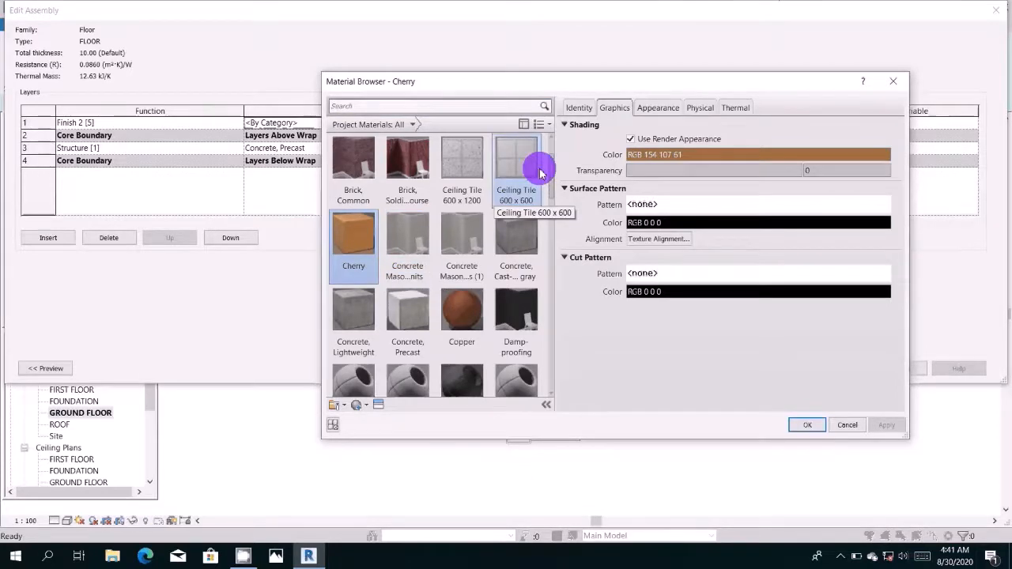
drag(551, 189, 554, 224)
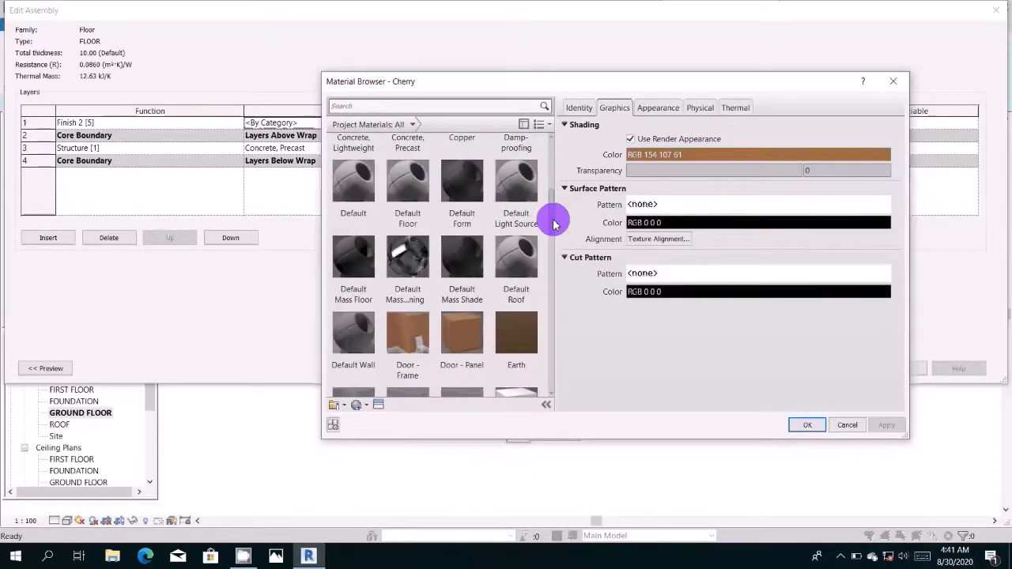
click(403, 200)
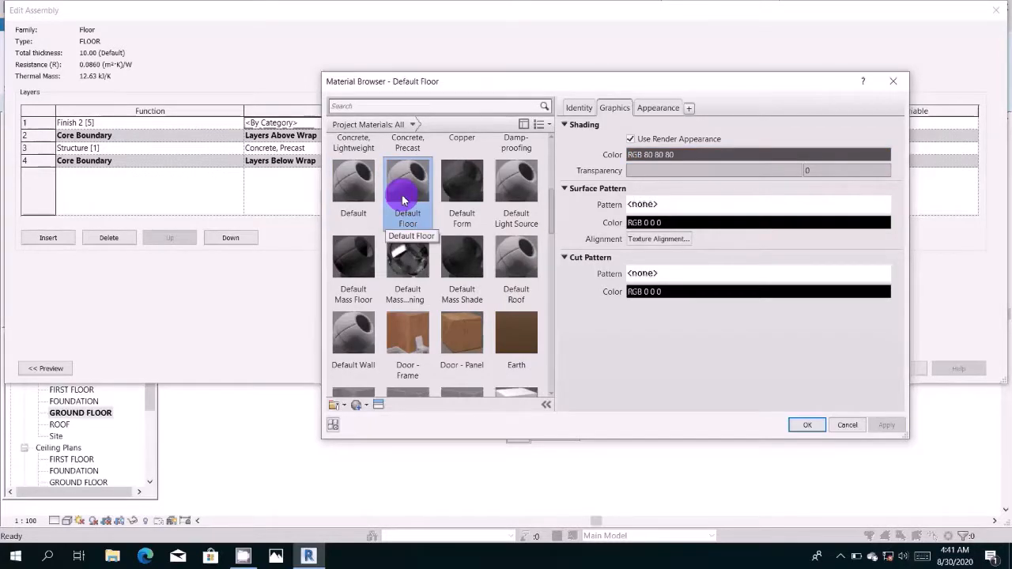
click(363, 406)
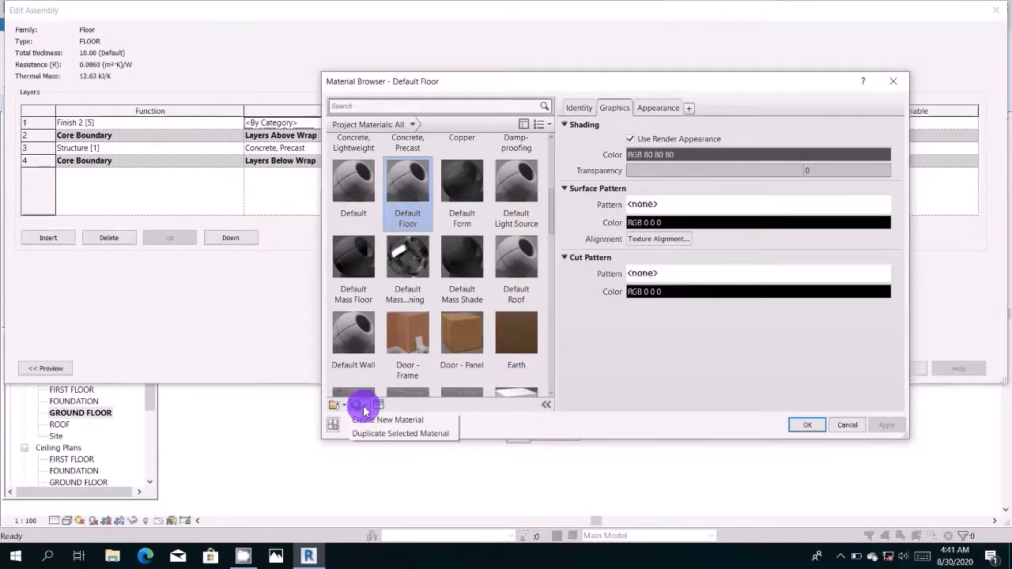
click(369, 434)
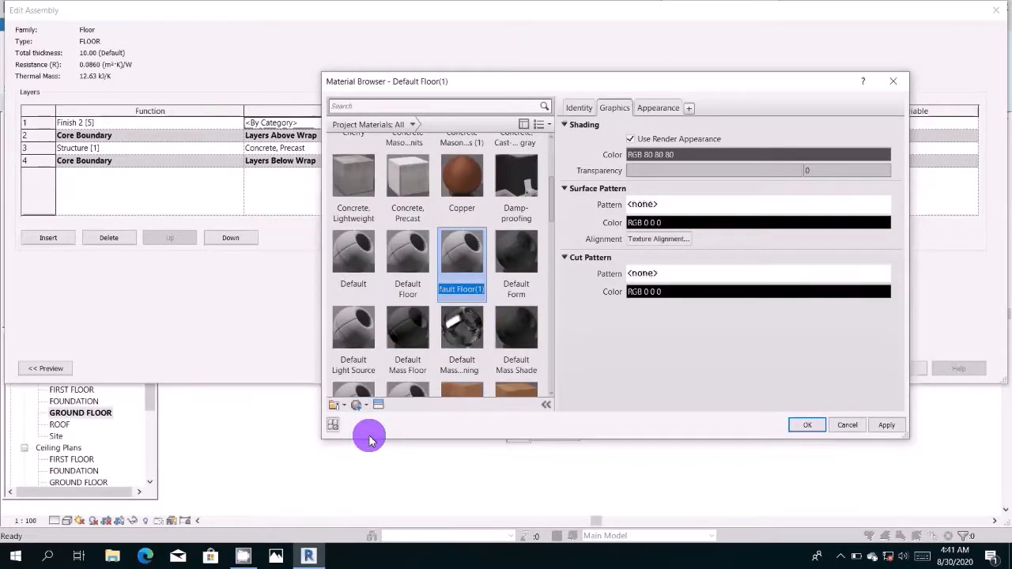
text(FLOOR)
key(Return)
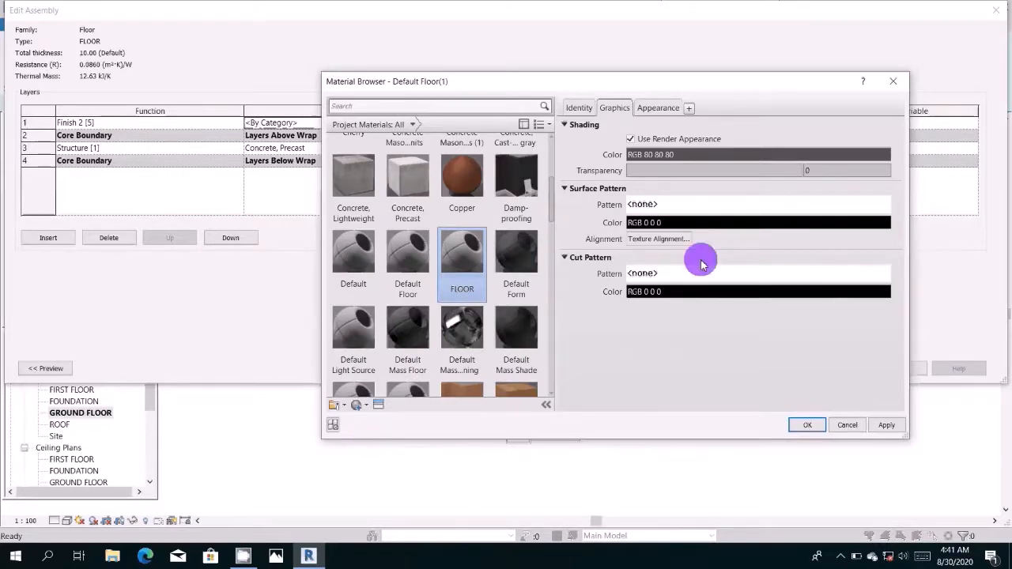
Step: Duplicate the FLOOR material's appearance asset and browse to the Mats texture folder inside Materials for its image
click(655, 108)
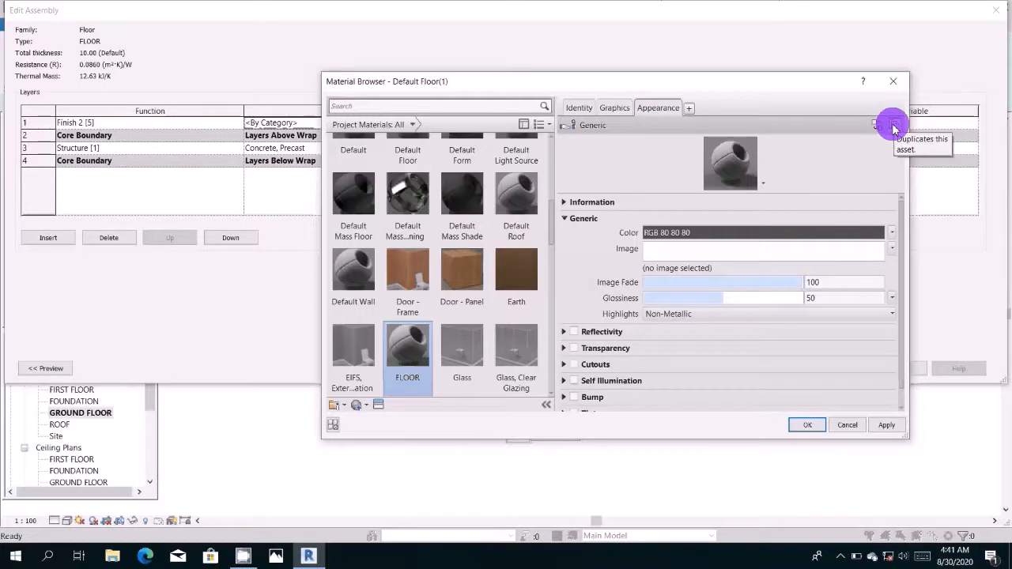
click(893, 126)
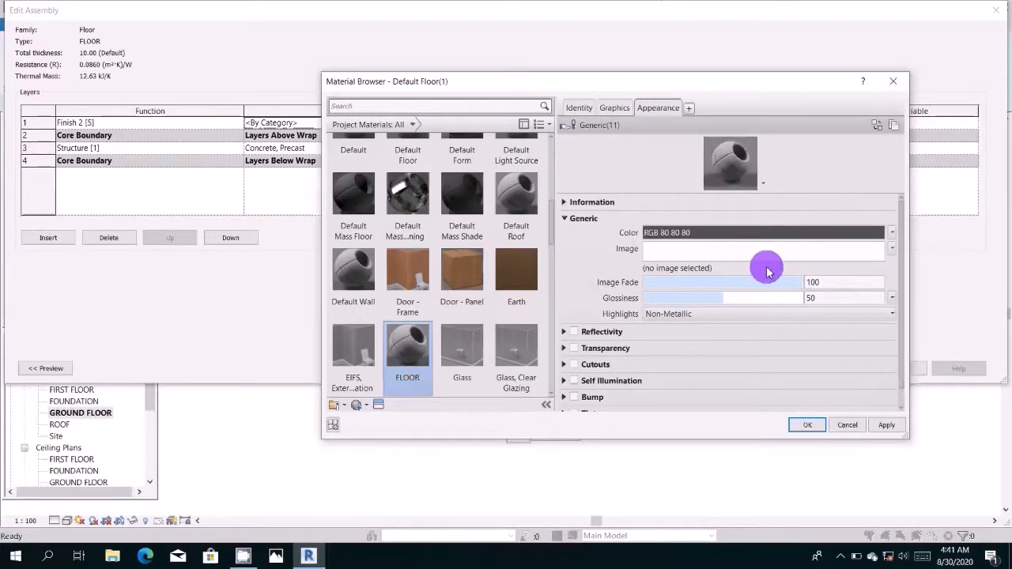
click(669, 273)
click(442, 73)
click(266, 169)
double_click(282, 140)
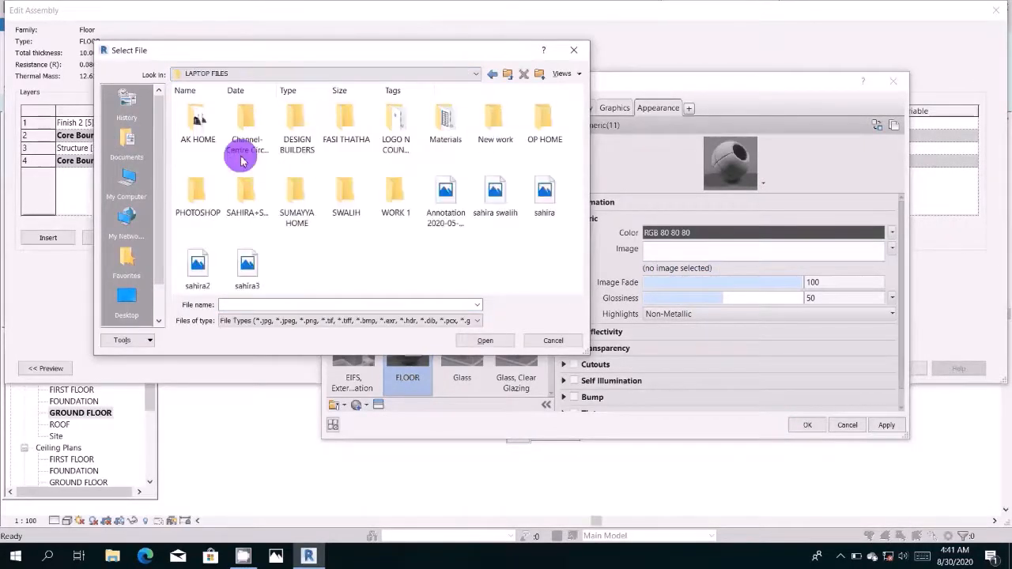
double_click(439, 129)
double_click(302, 214)
Step: Load Finishes.Flooring.Carpet.3.png from the Mats folder as the FLOOR material's appearance image
click(453, 259)
scroll(454, 260, down, 5)
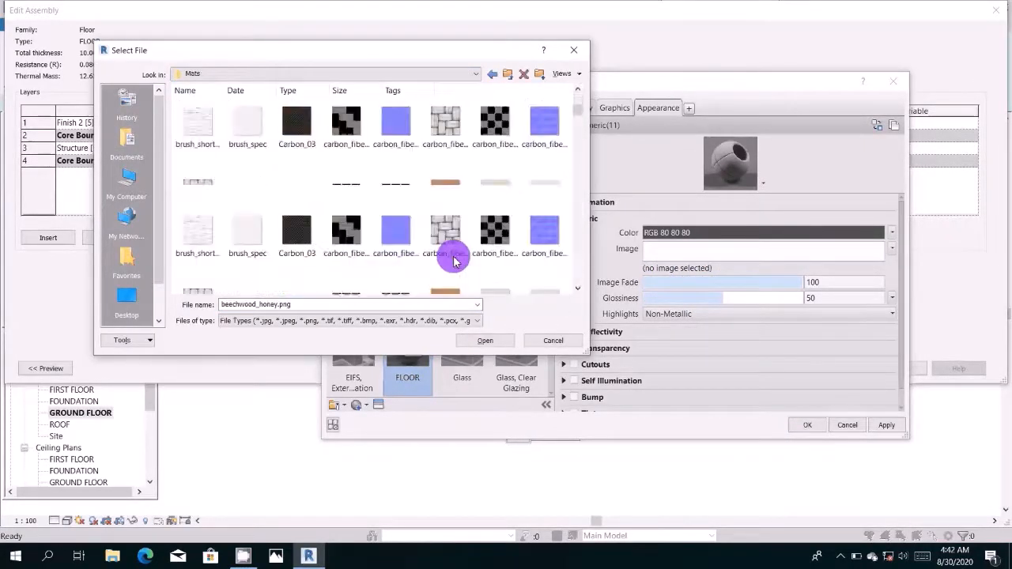
scroll(451, 260, down, 5)
click(445, 235)
scroll(444, 239, down, 5)
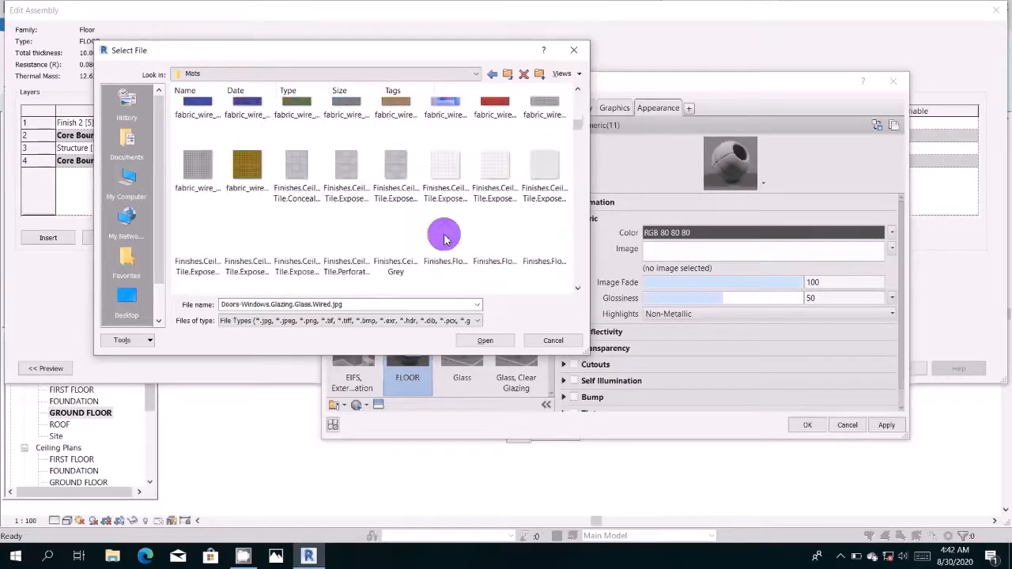
scroll(451, 193, down, 2)
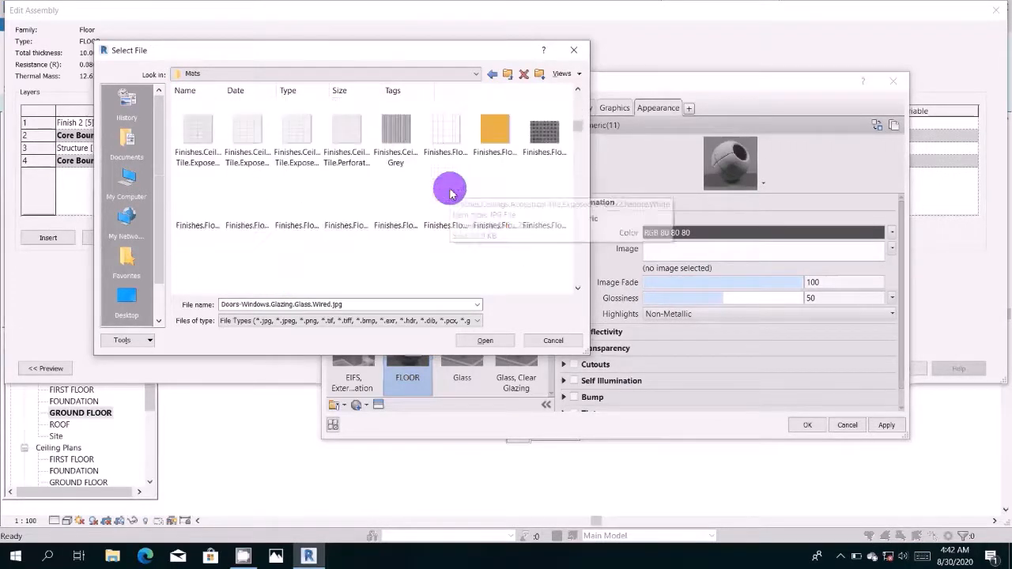
click(395, 202)
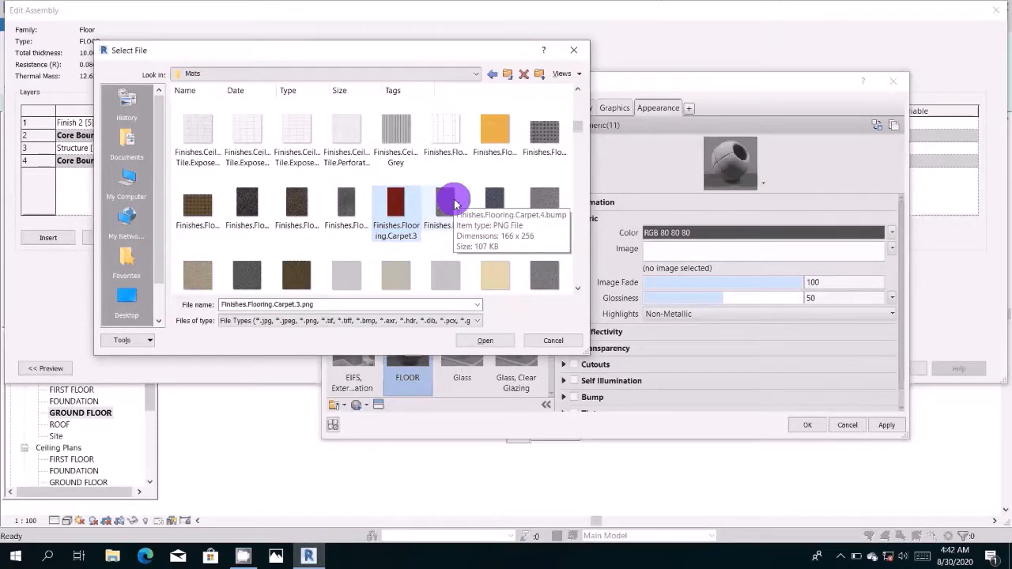
click(489, 339)
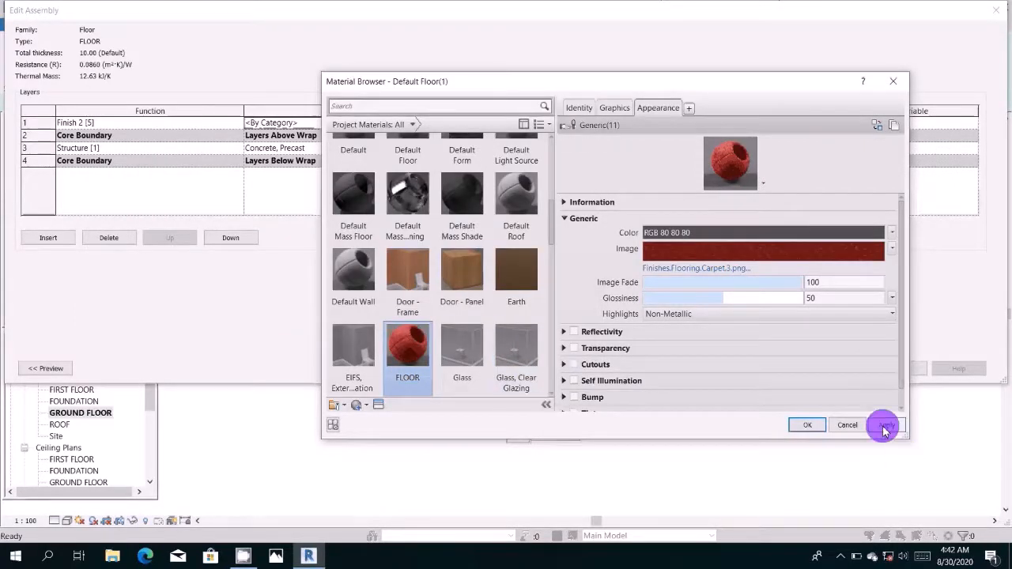
Step: Assign the FLOOR material to the Finish 2 layer and accept the floor type's structure and type properties
click(807, 425)
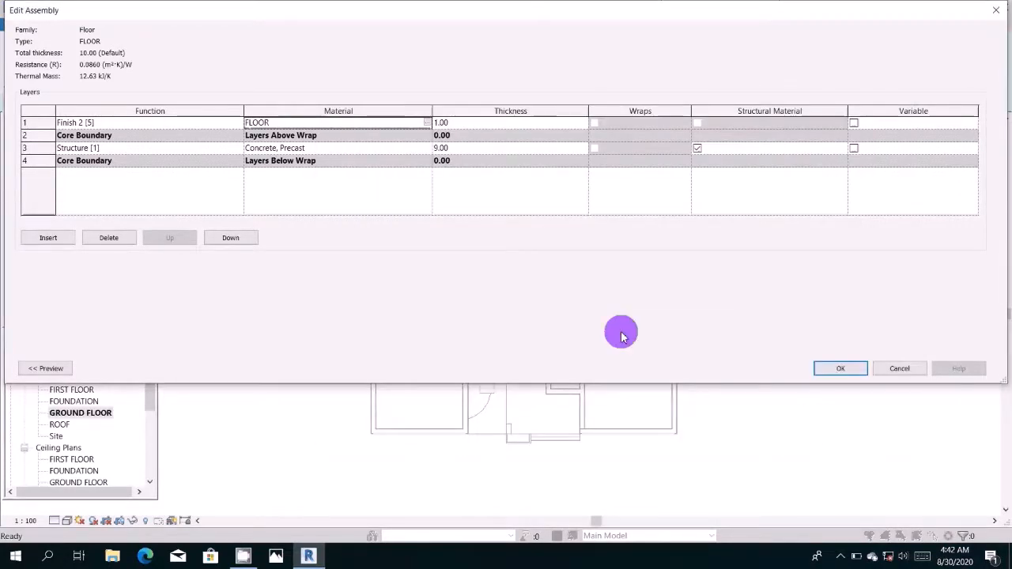
click(832, 369)
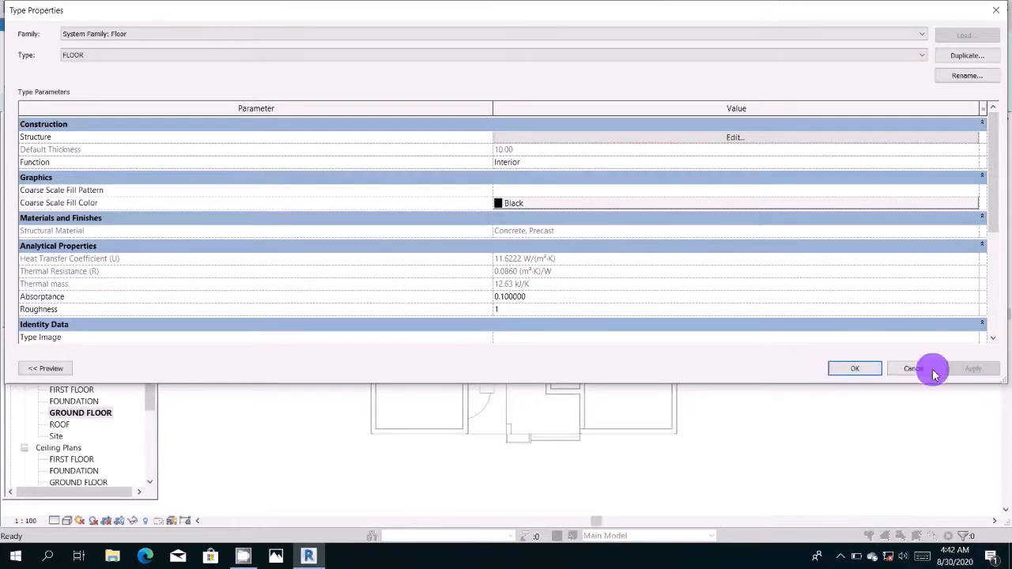
click(871, 369)
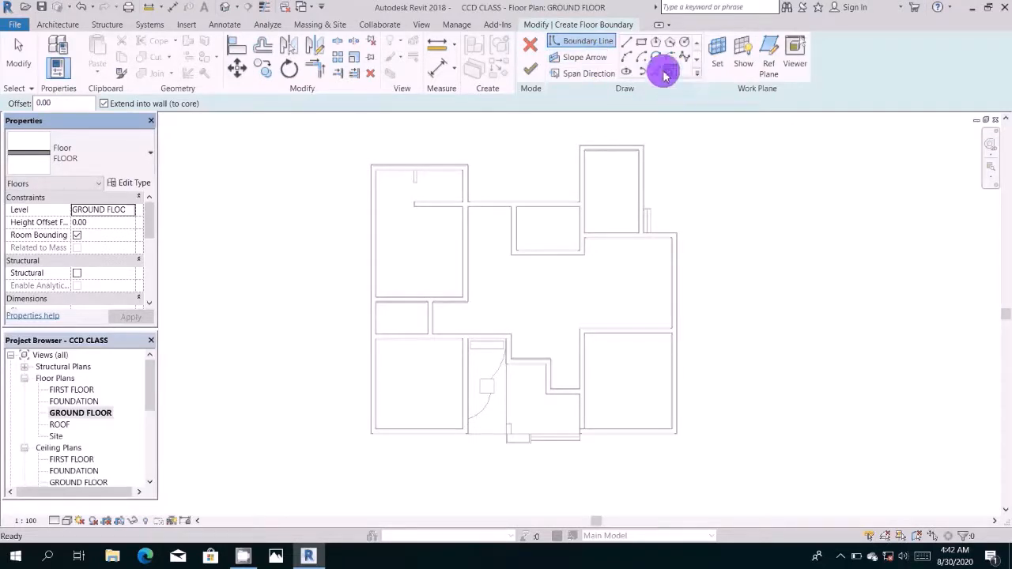
Step: Draw straight floor boundary lines from the plan's upper-left outer wall corner, around that room's top, and along the recessed wall to the upper-right room
click(627, 43)
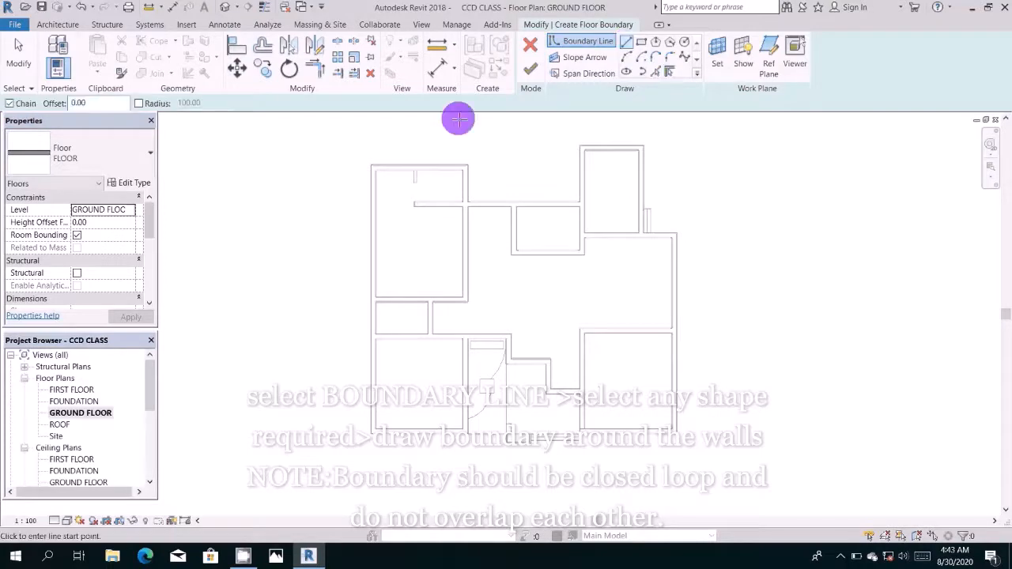
click(406, 221)
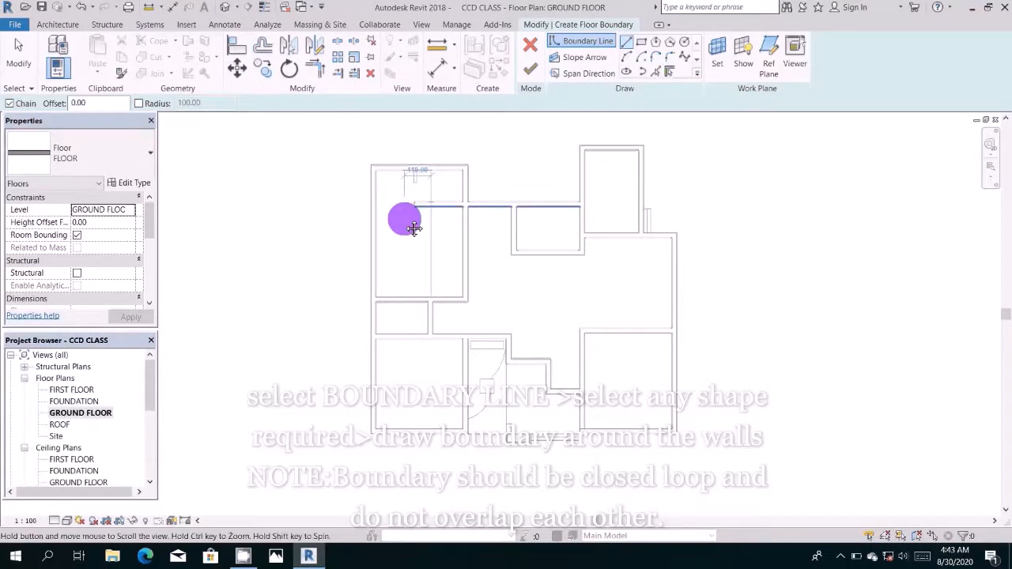
middle_drag(405, 219, 412, 277)
scroll(357, 218, up, 1)
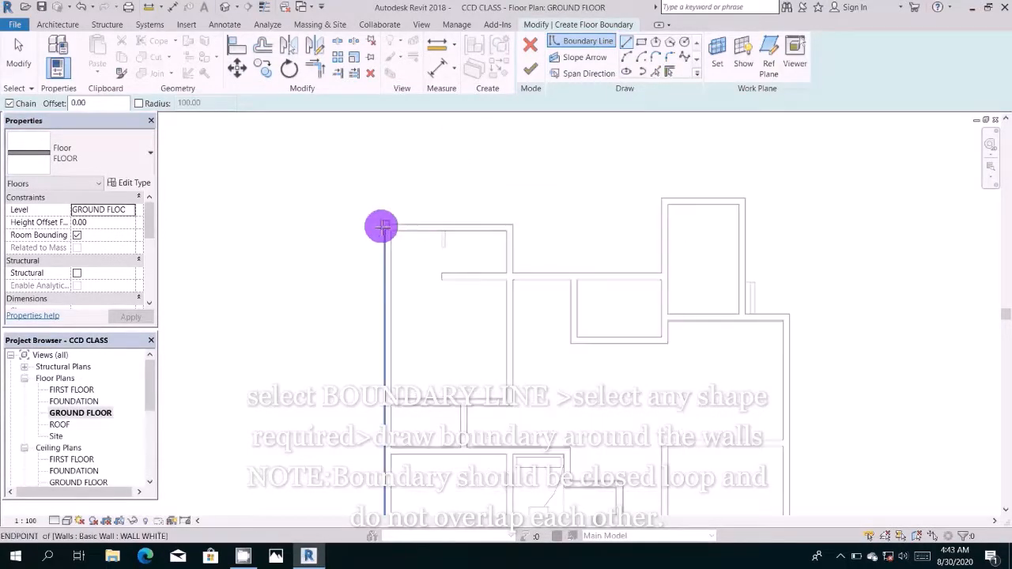
click(382, 227)
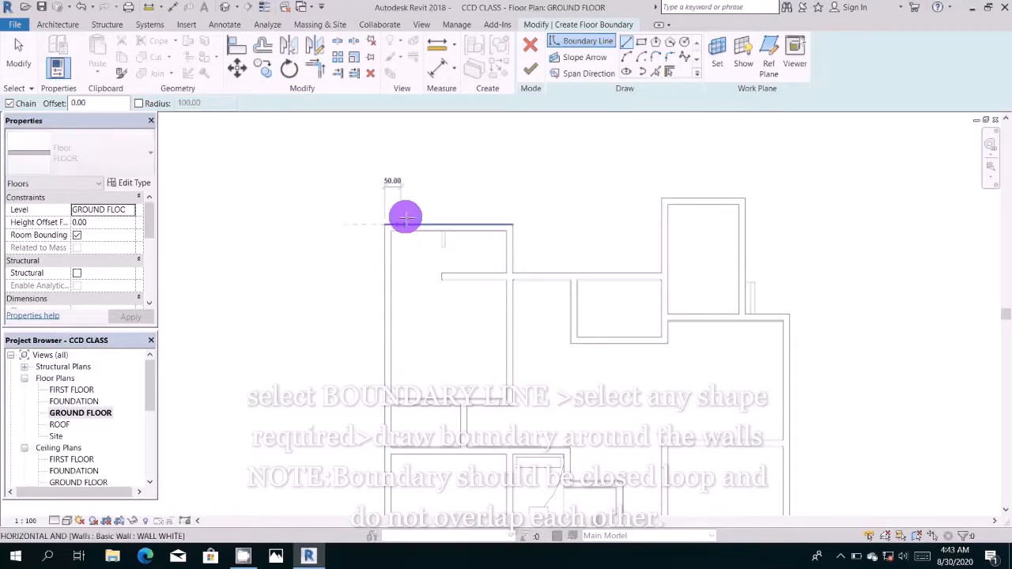
click(515, 226)
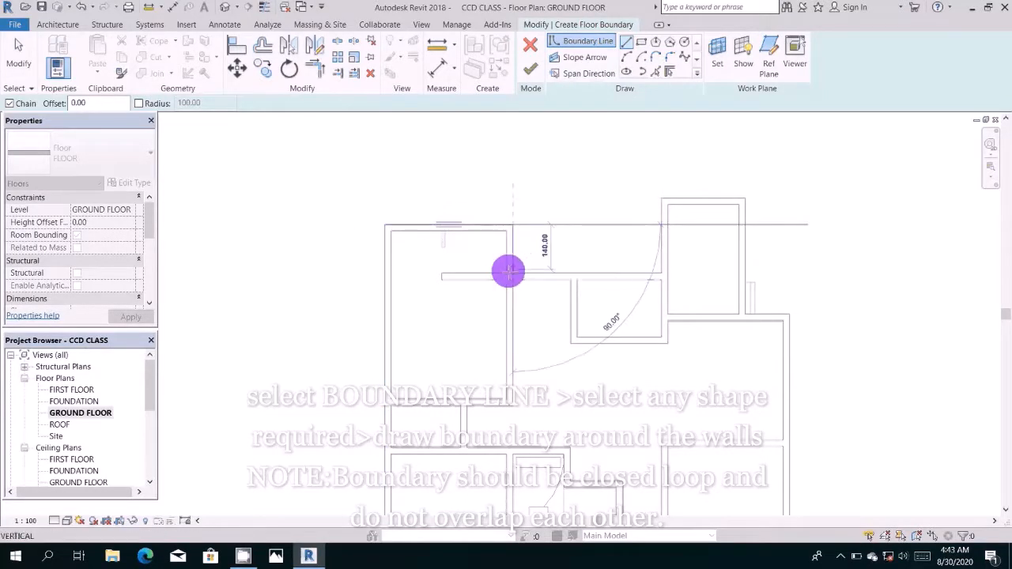
click(511, 272)
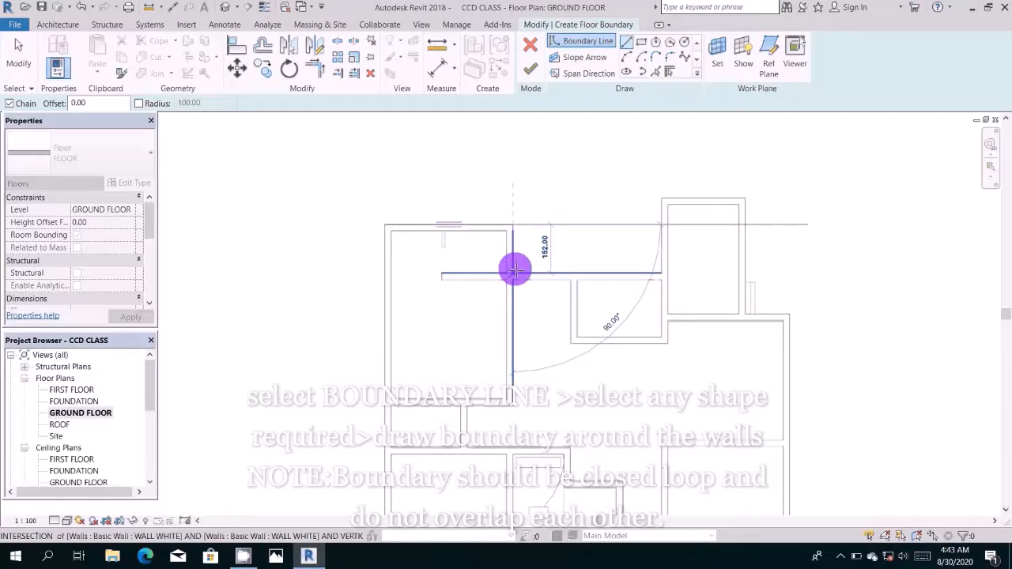
click(662, 273)
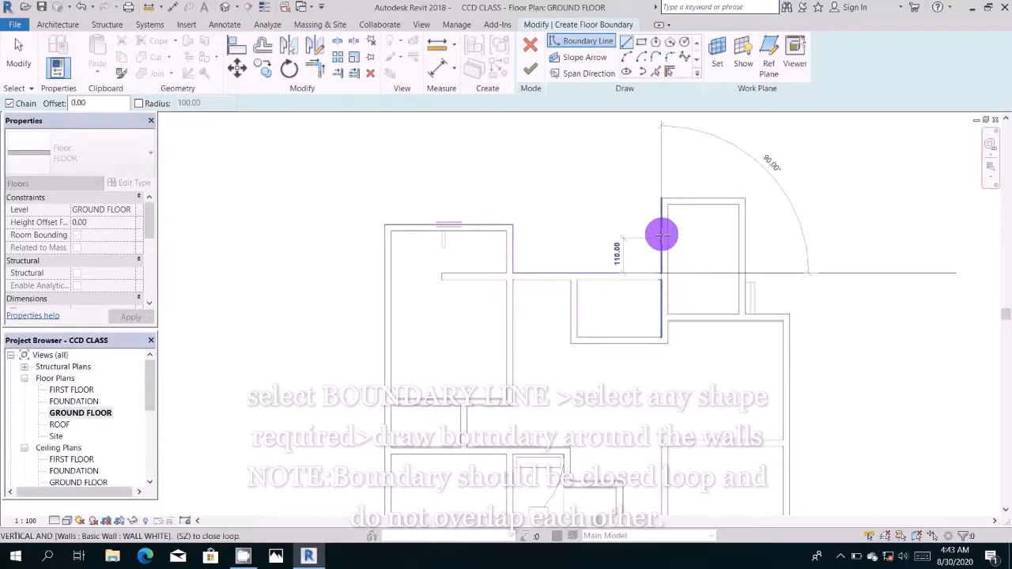
Step: Continue the floor boundary around the projecting upper-right room and down the right outer wall to the plan's lower-right corner
click(661, 197)
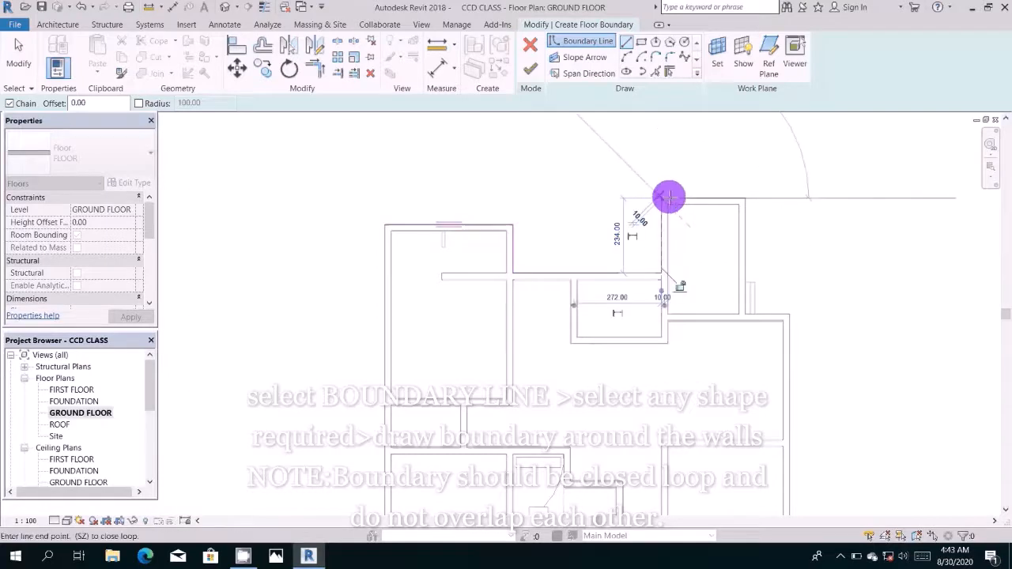
click(744, 199)
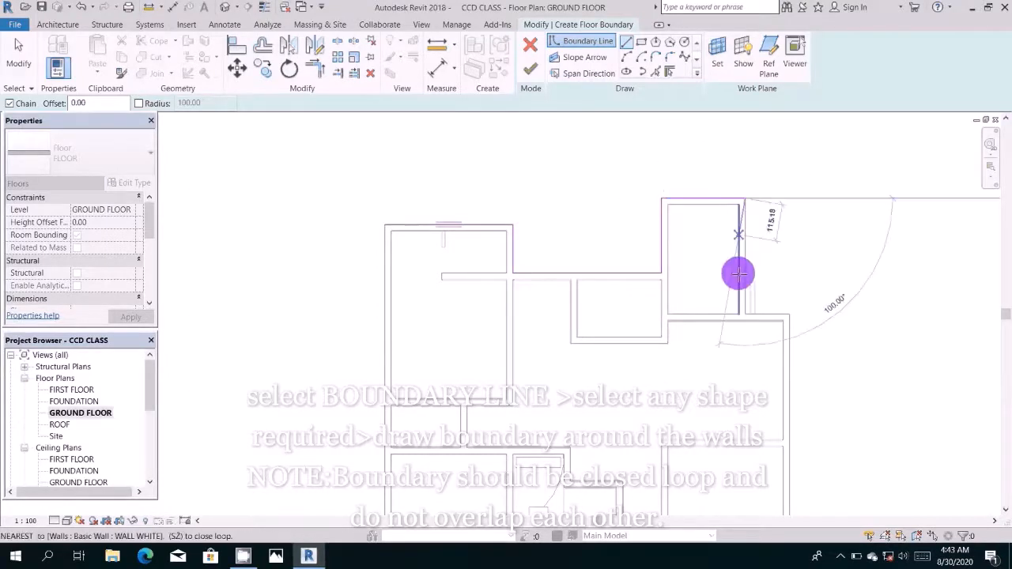
click(744, 313)
middle_drag(747, 335, 757, 306)
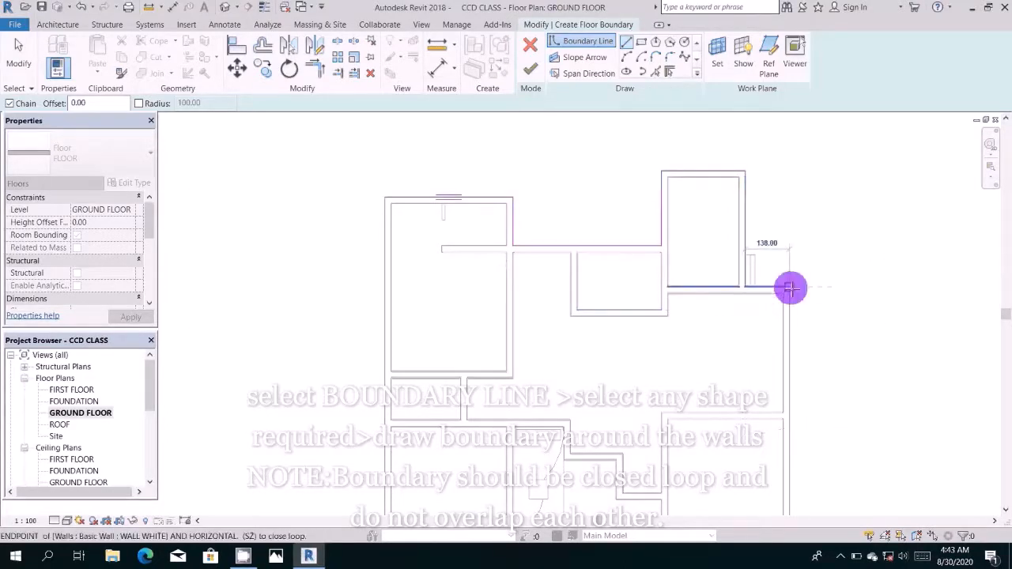
click(789, 289)
middle_drag(759, 411, 763, 309)
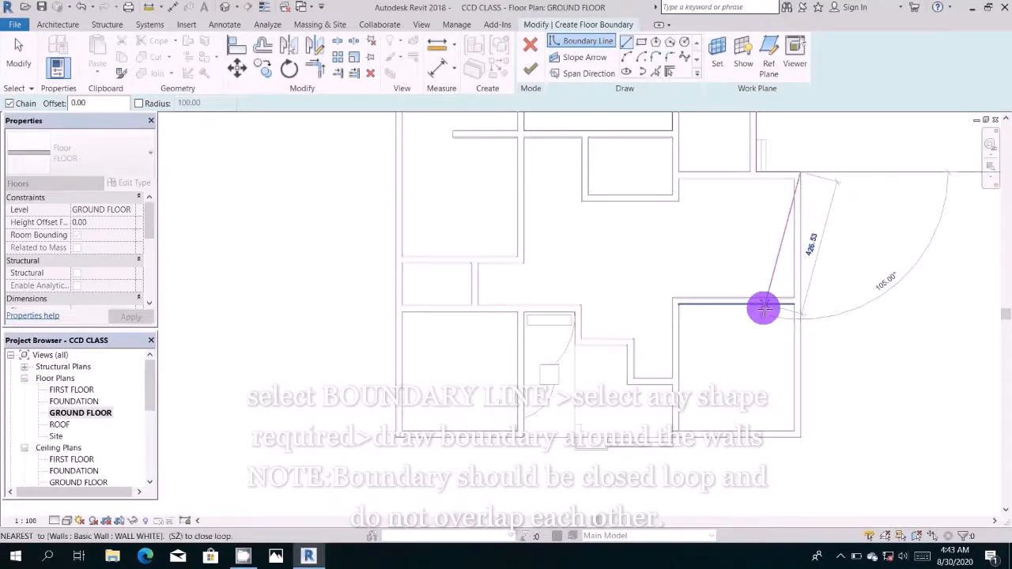
click(800, 439)
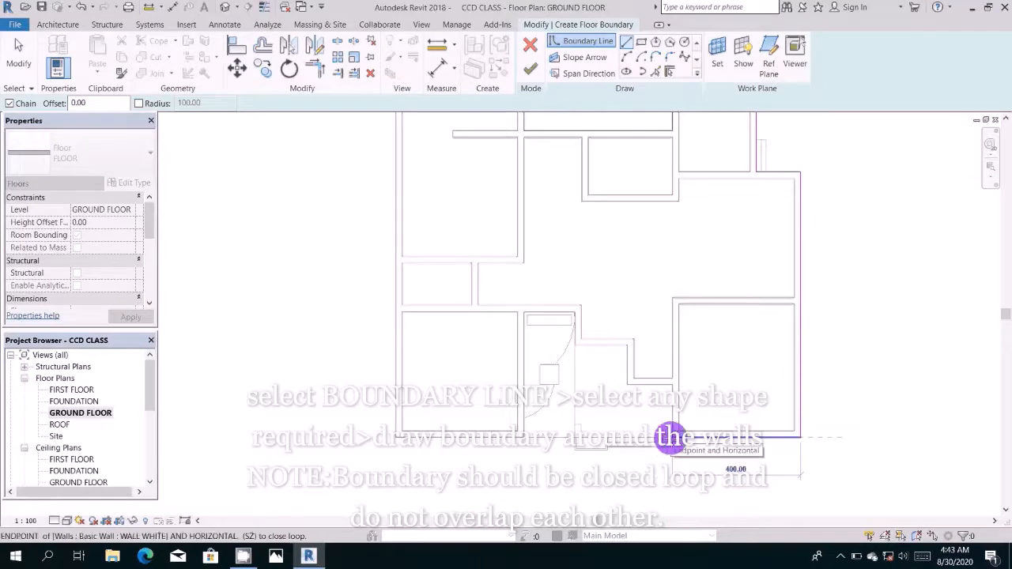
Step: Extend the boundary along the bottom outer wall and around the narrow recess between the lower-left room and the entrance
click(574, 439)
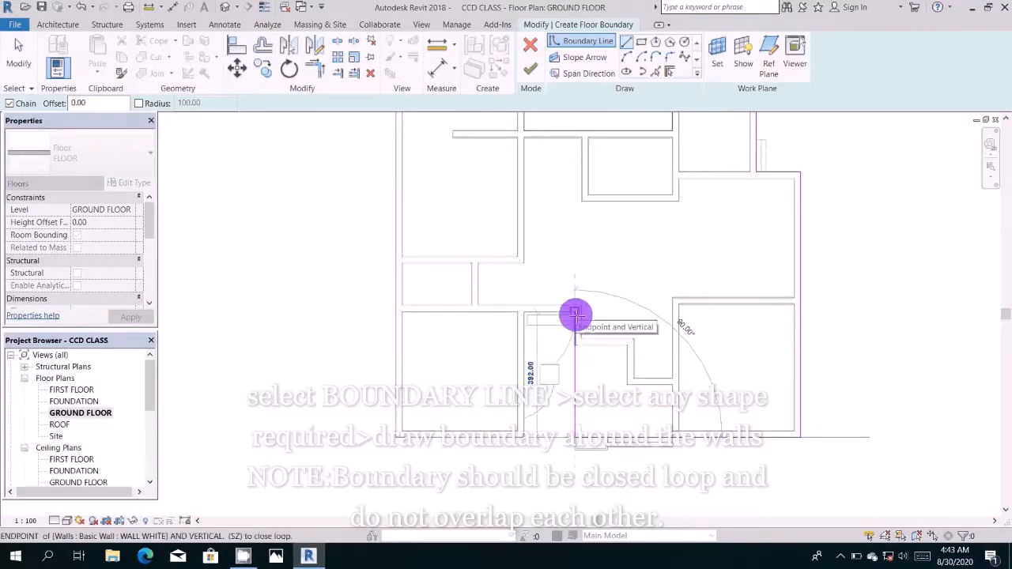
click(575, 314)
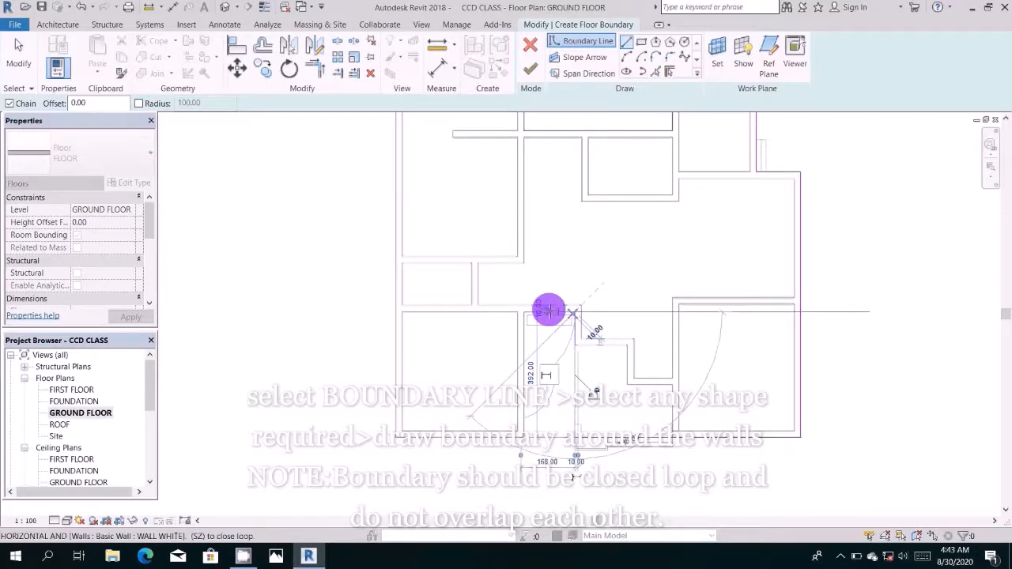
click(522, 314)
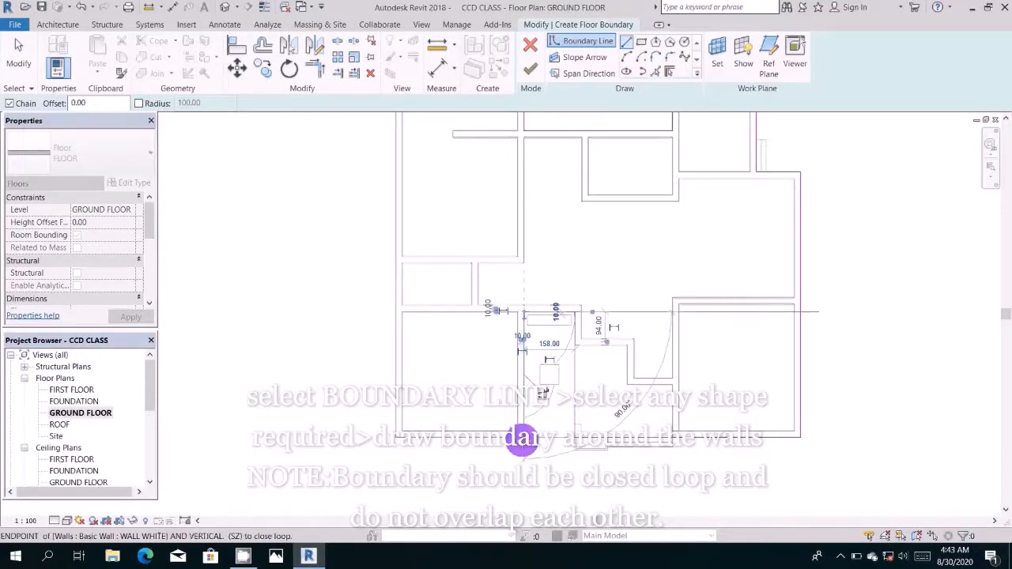
click(522, 438)
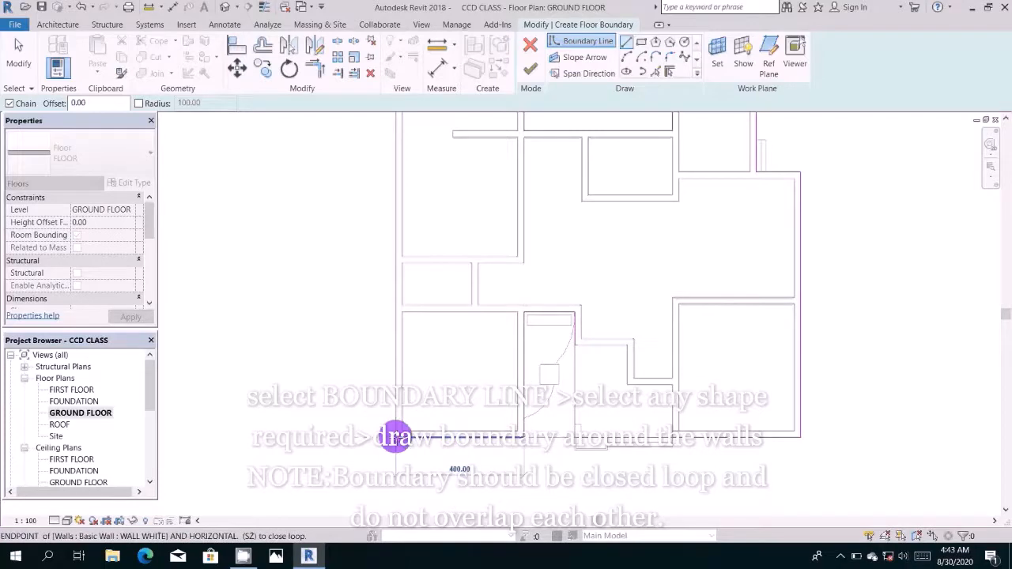
Step: Close the boundary loop along the lower-left room's bottom wall and up the left outer wall to the starting corner
click(397, 437)
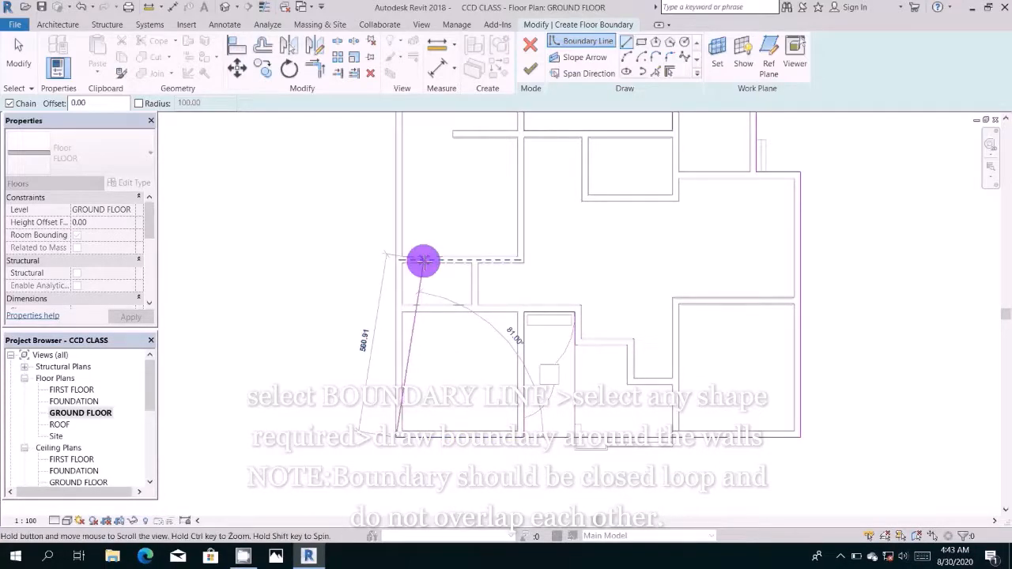
scroll(423, 261, down, 2)
click(409, 187)
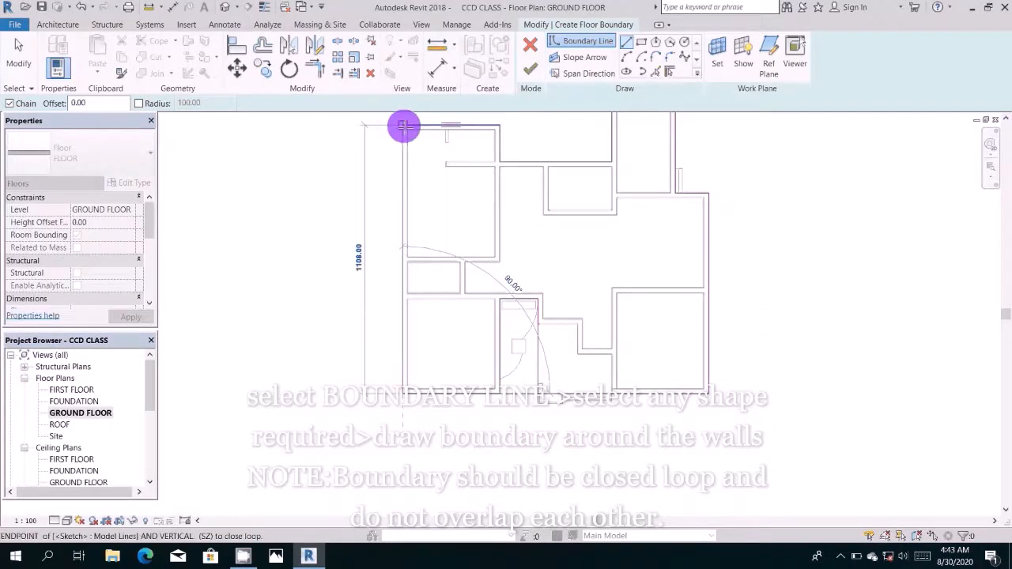
click(403, 124)
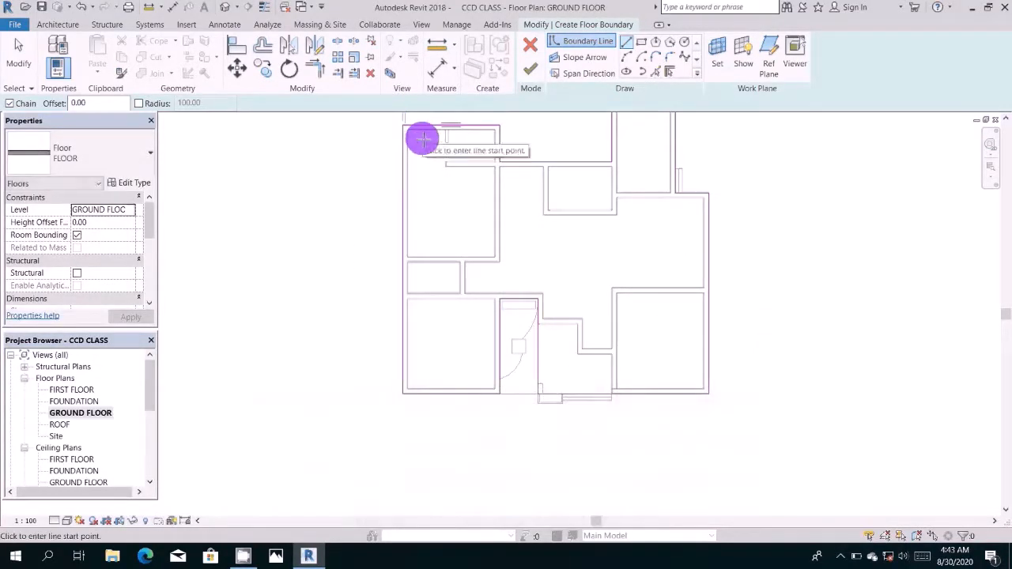
Step: Finish the floor boundary, attach the walls below to the floor's bottom, and unjoin the conflicting elements
click(529, 73)
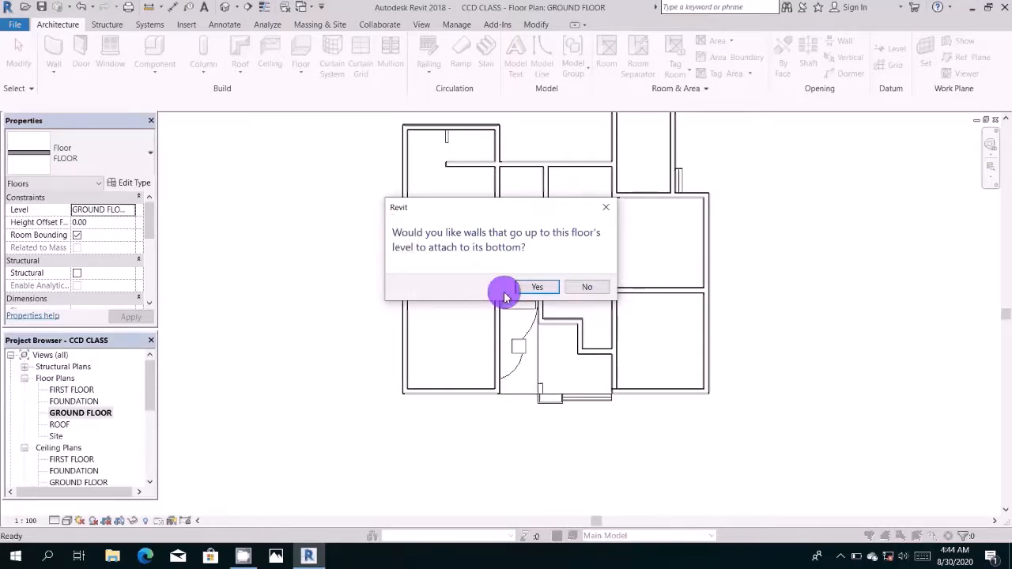
click(536, 290)
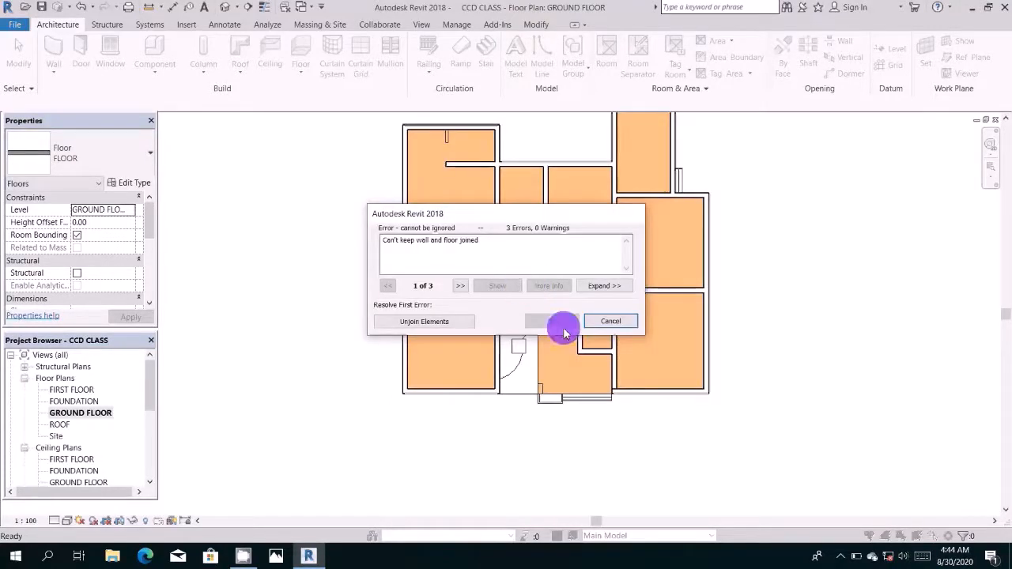
click(450, 324)
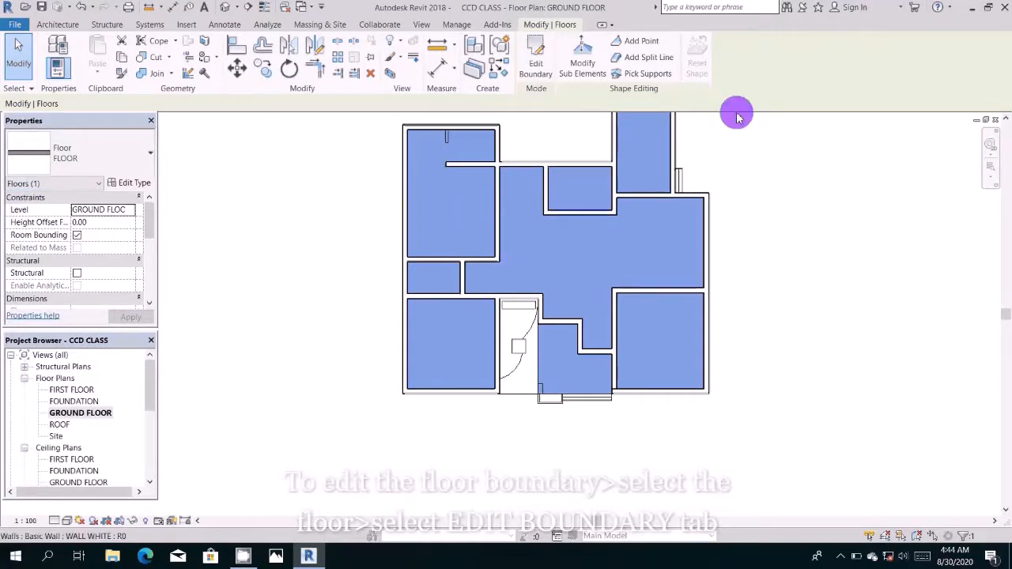
Step: Open the 3D view and examine the new floor at the entrance recess
click(226, 8)
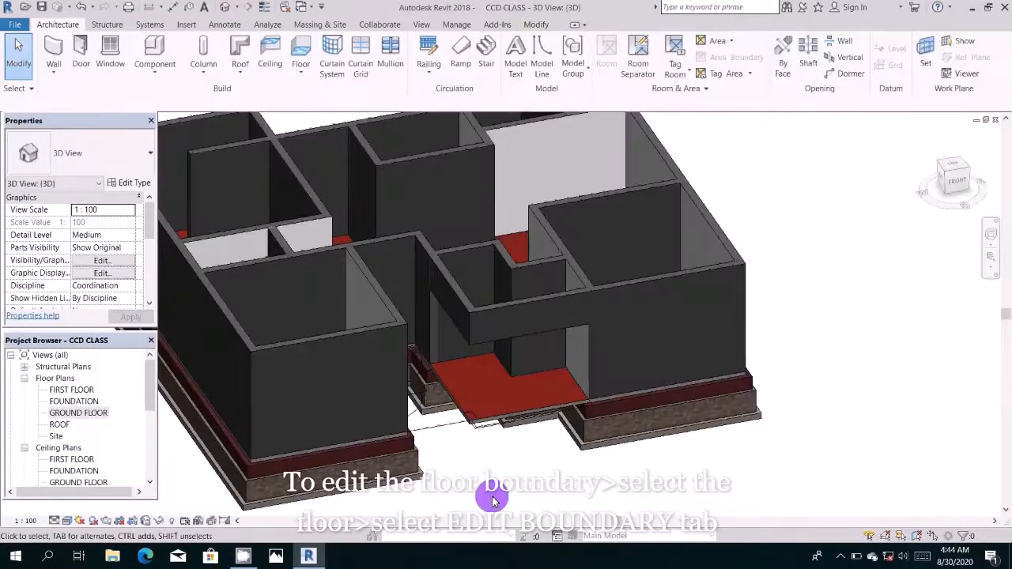
scroll(501, 454, up, 2)
scroll(508, 445, up, 1)
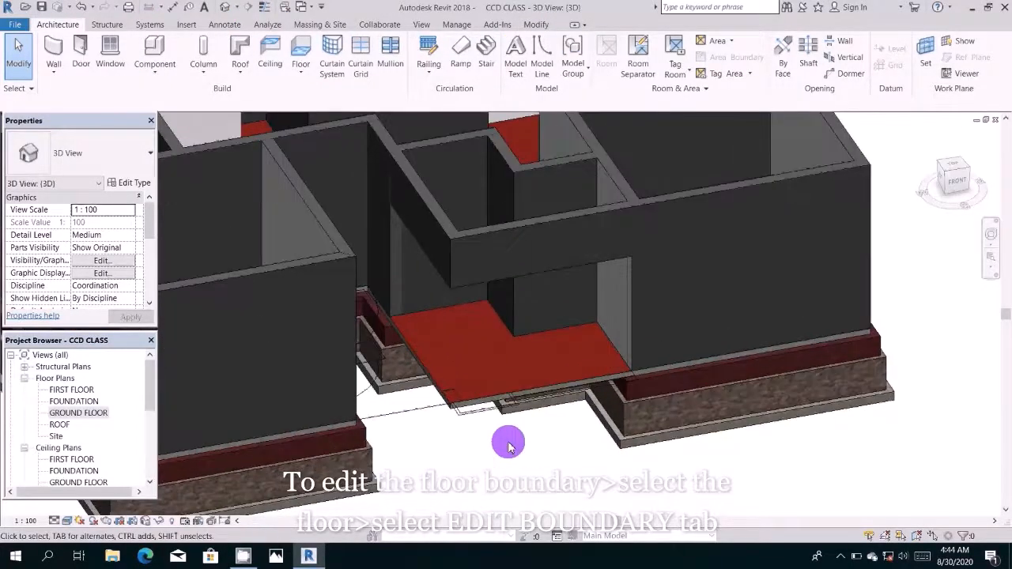
Step: Start an architectural floor in the GROUND FLOOR plan and sketch a rectangular boundary about 352 long outward from the entrance recess, matching its width
key(alt)
middle_drag(508, 447, 526, 472)
shift+middle_drag(526, 472, 450, 398)
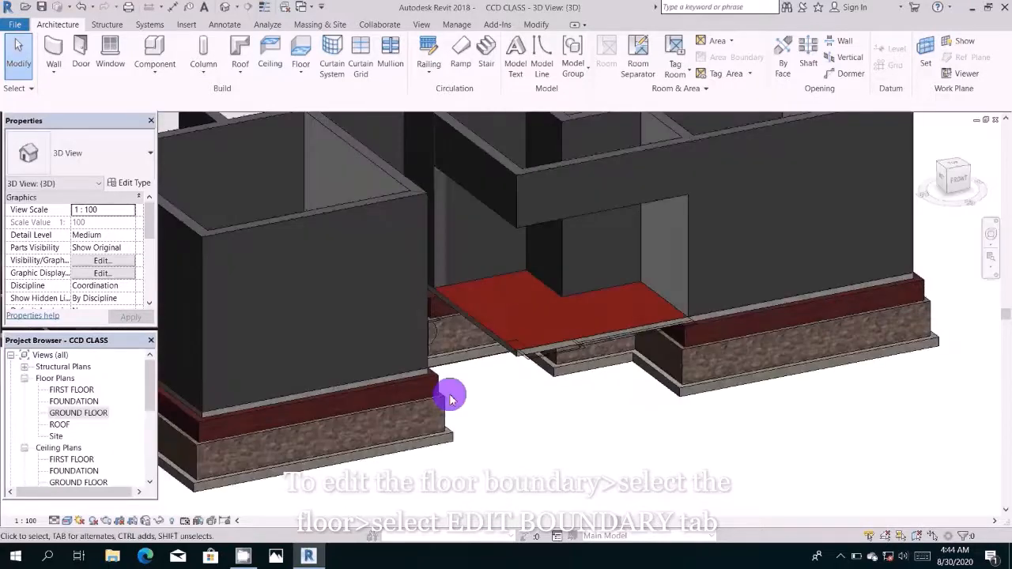
double_click(71, 412)
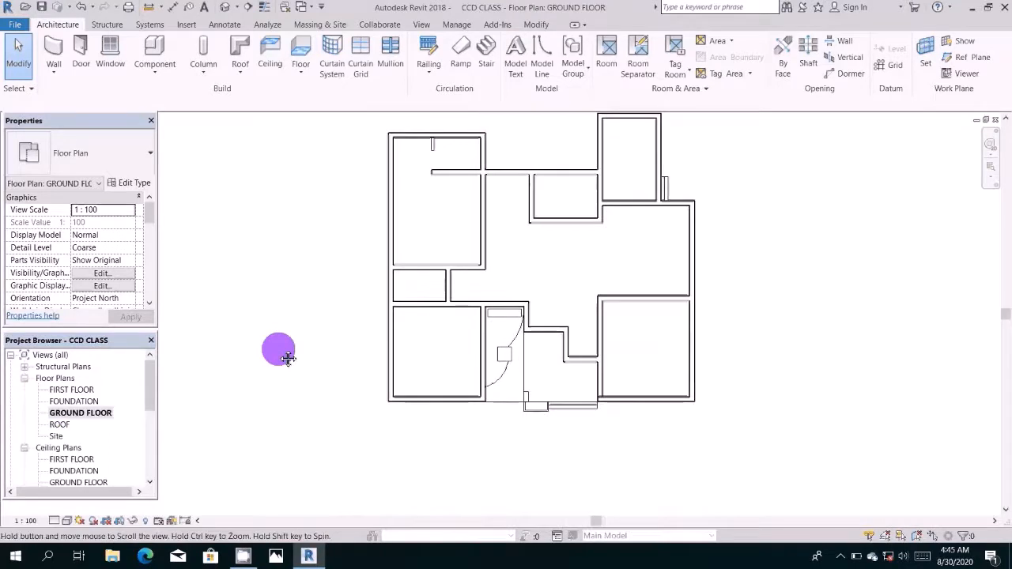
click(308, 78)
click(323, 95)
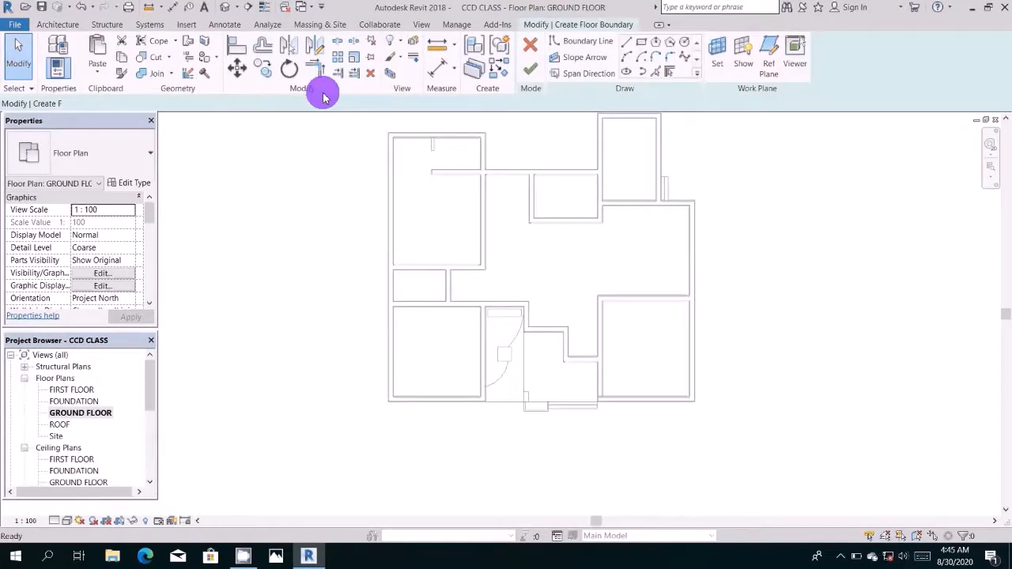
middle_drag(493, 317, 413, 194)
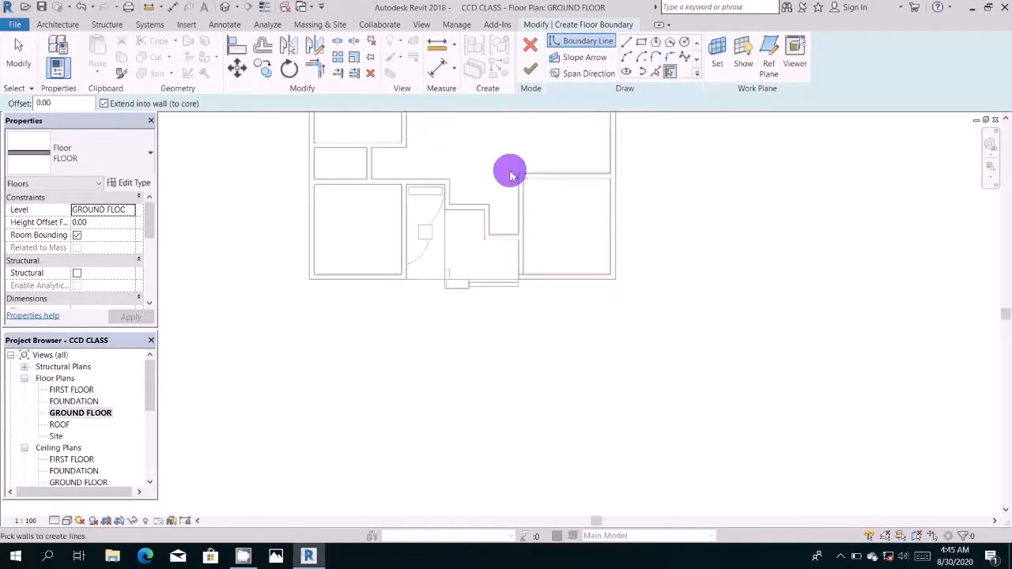
click(642, 45)
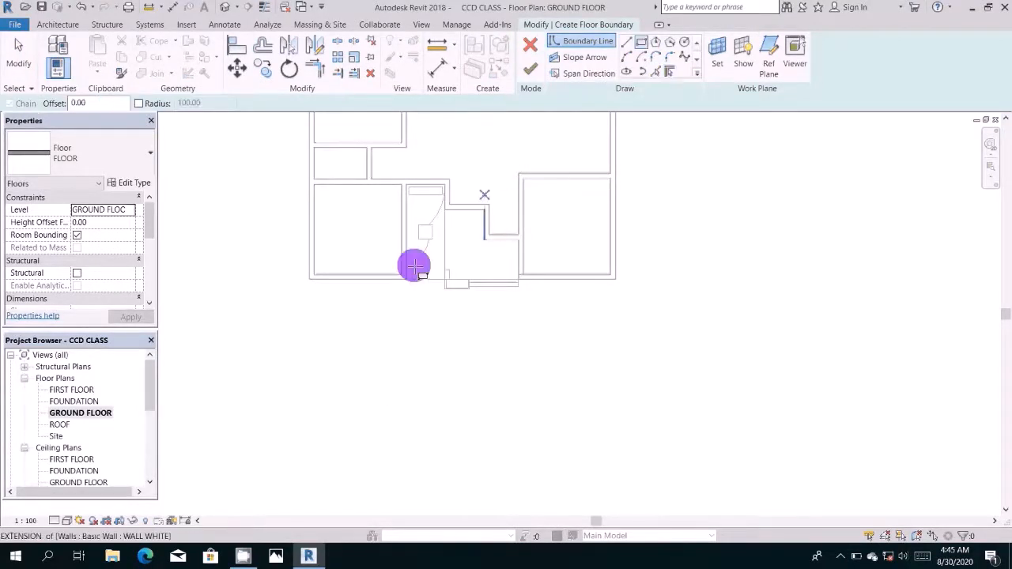
click(442, 279)
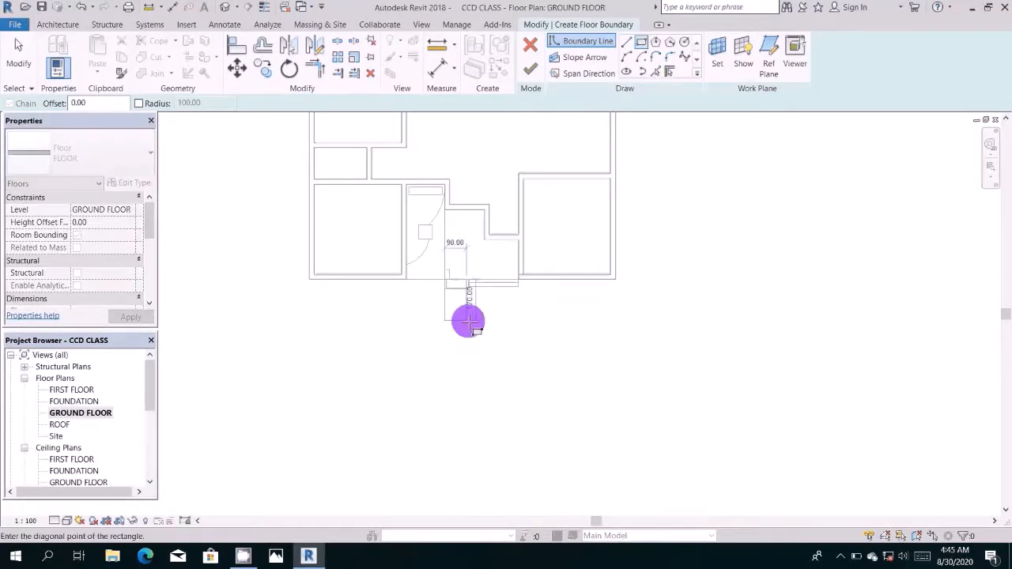
click(518, 364)
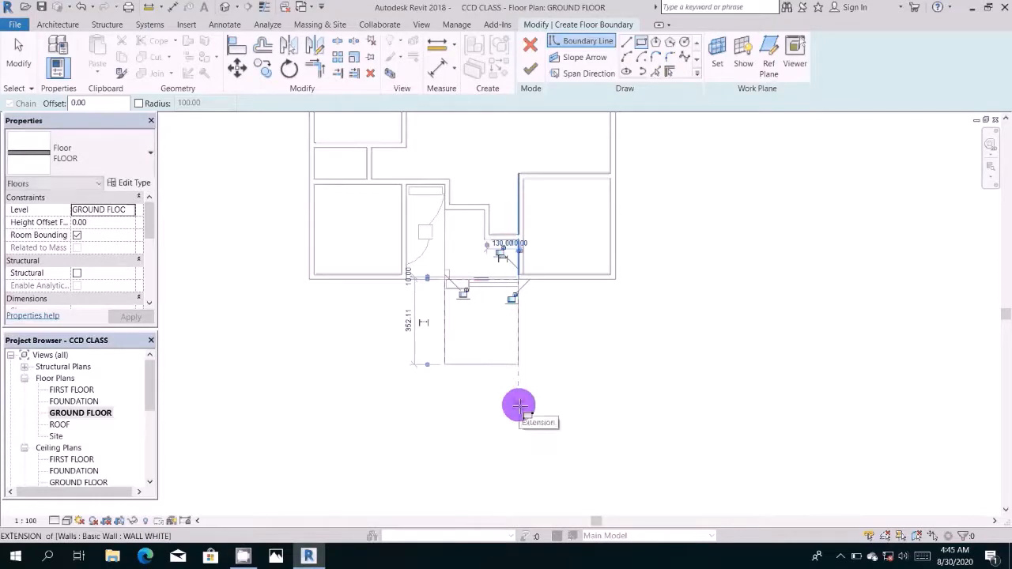
key(Escape)
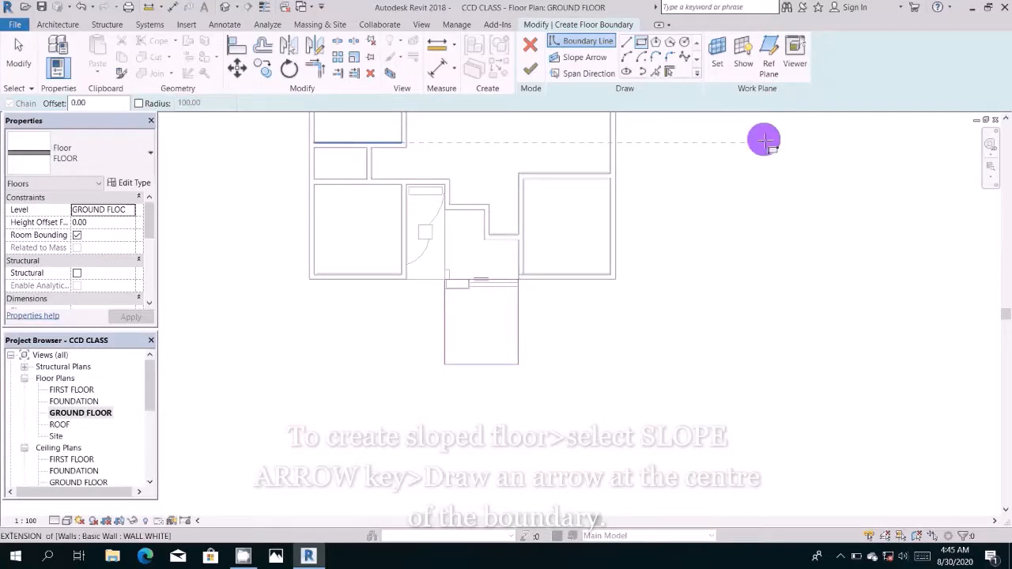
Step: Draw a slope arrow down the centre of the rectangle, from the midpoint of the entrance edge to the midpoint of the outer edge
click(598, 63)
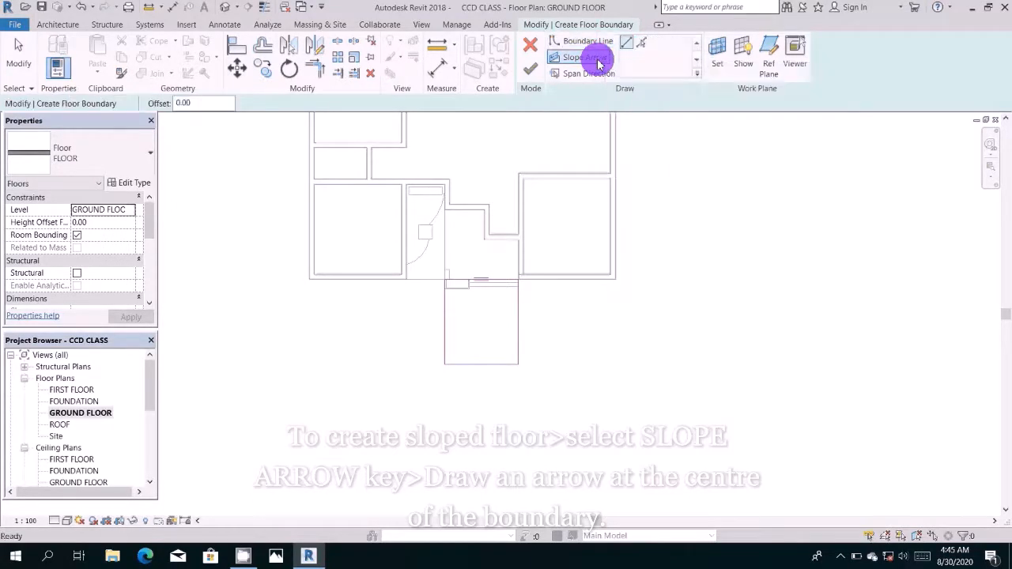
click(505, 173)
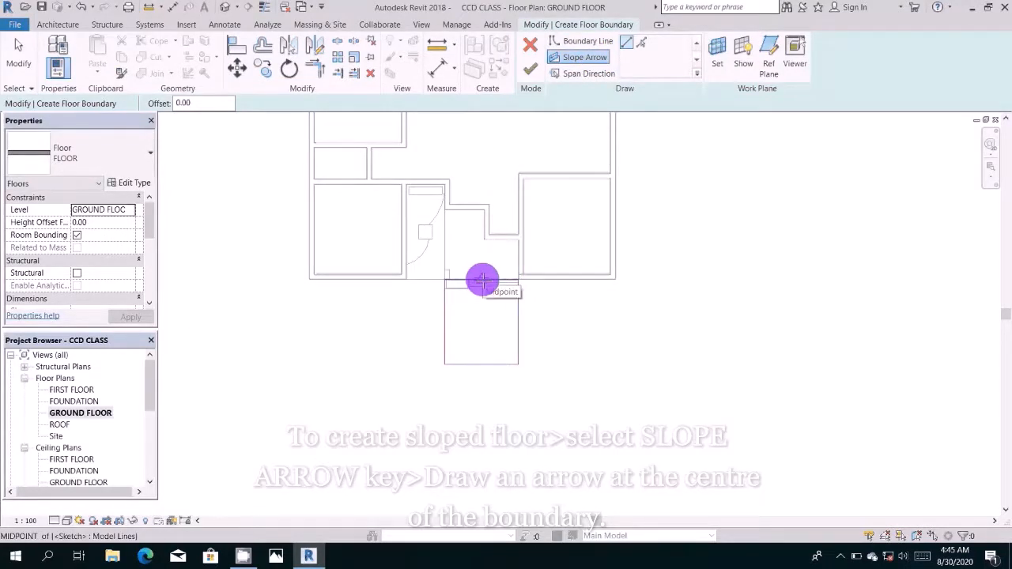
click(482, 279)
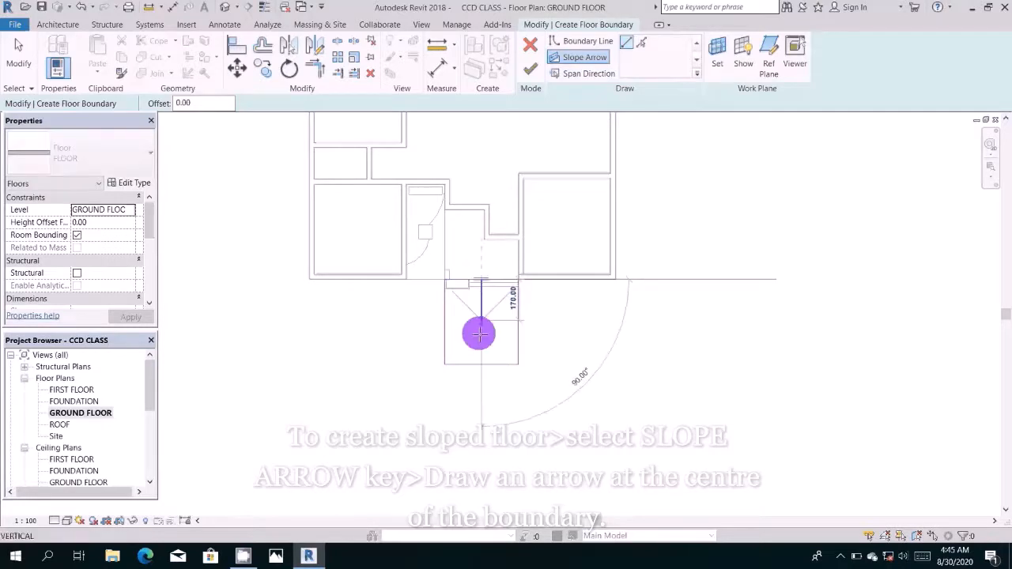
click(479, 364)
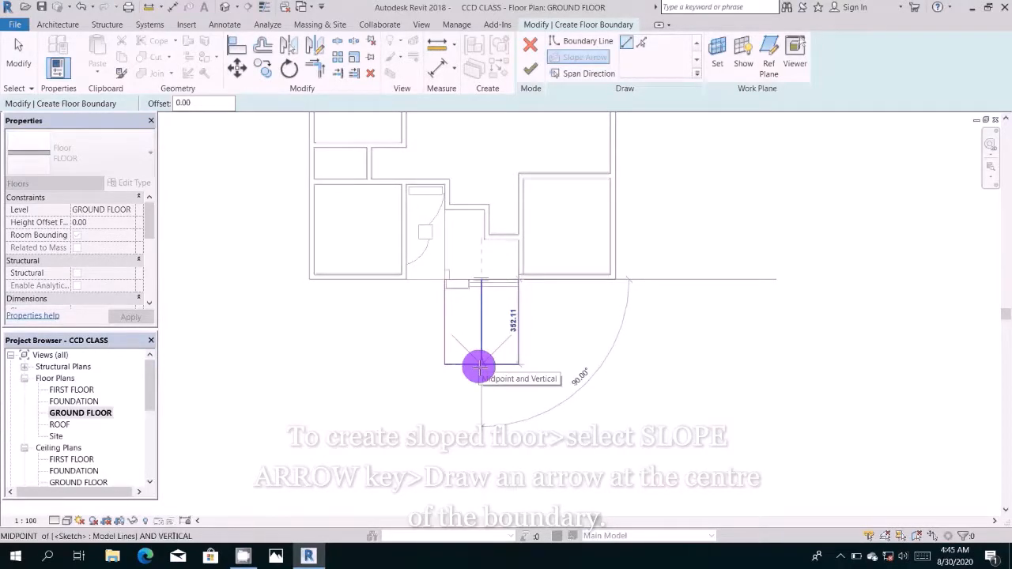
scroll(479, 366, up, 2)
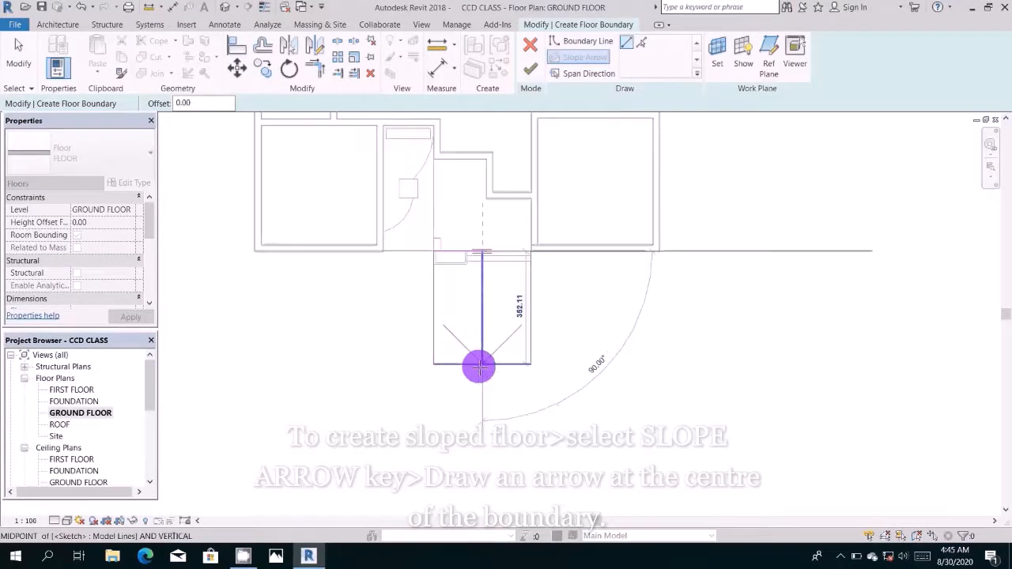
scroll(479, 366, up, 1)
click(479, 365)
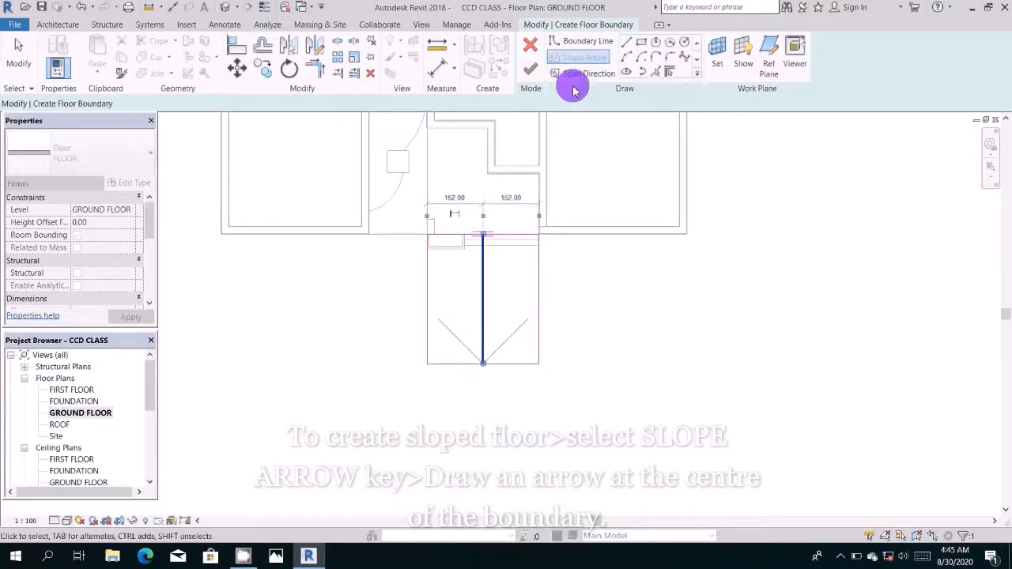
Step: Finish the sloped floor, try to attach the walls below to its bottom, and cancel the resulting join error
click(529, 70)
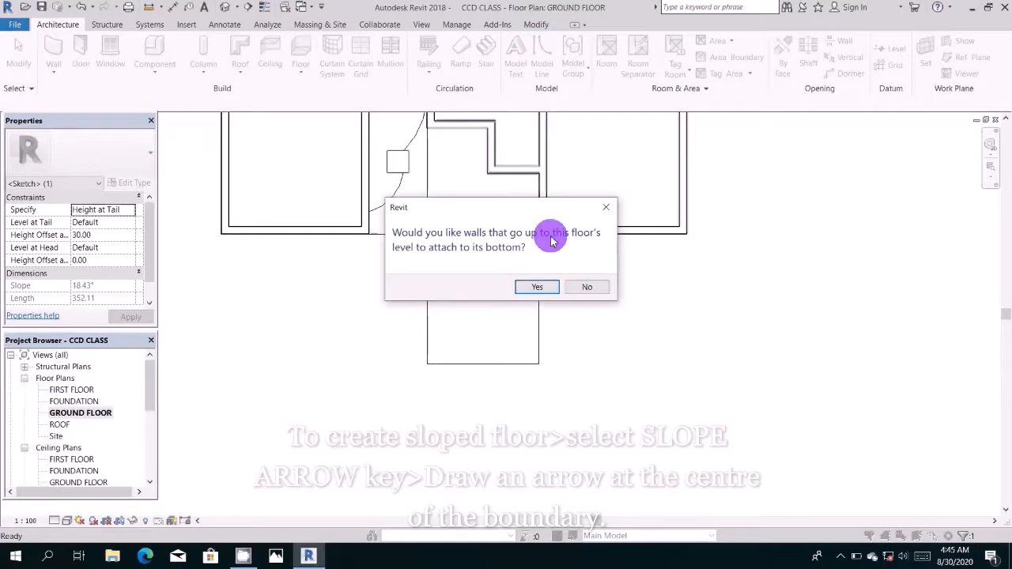
click(546, 286)
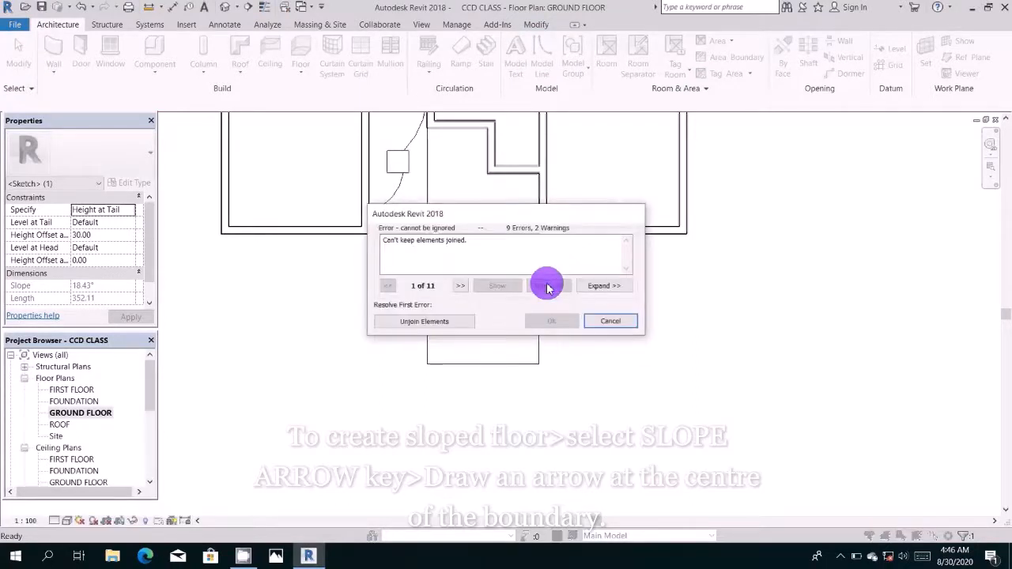
click(622, 321)
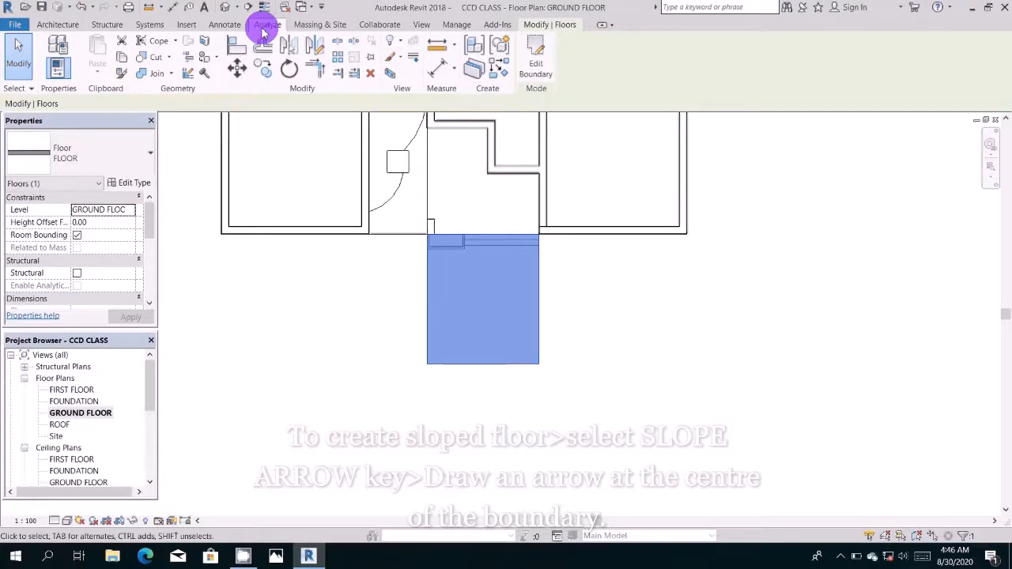
Step: Inspect the entrance ramp in 3D, examine its slope arrow's settings in boundary editing, and finish the edit without attaching walls
click(226, 8)
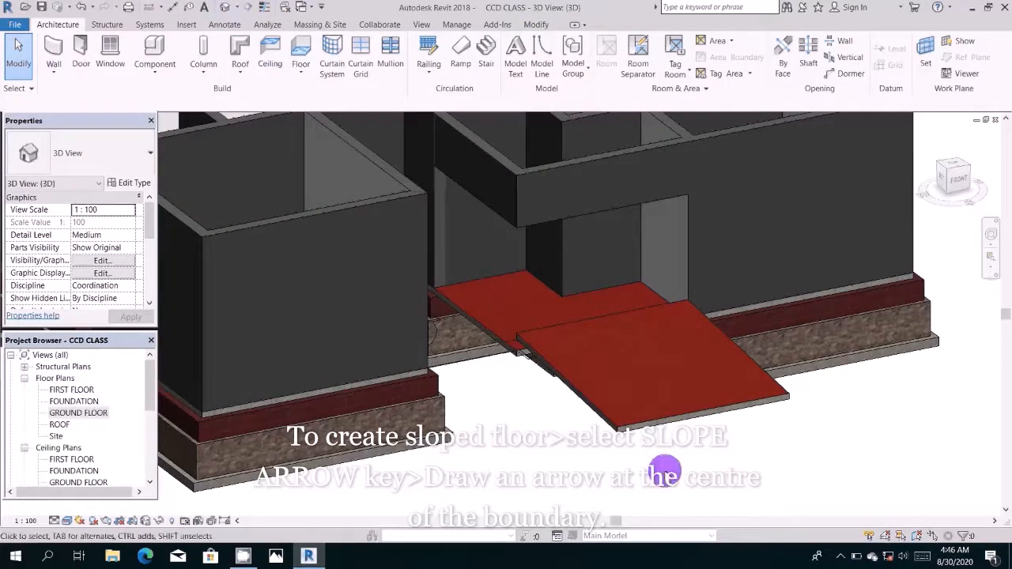
middle_drag(657, 472, 685, 345)
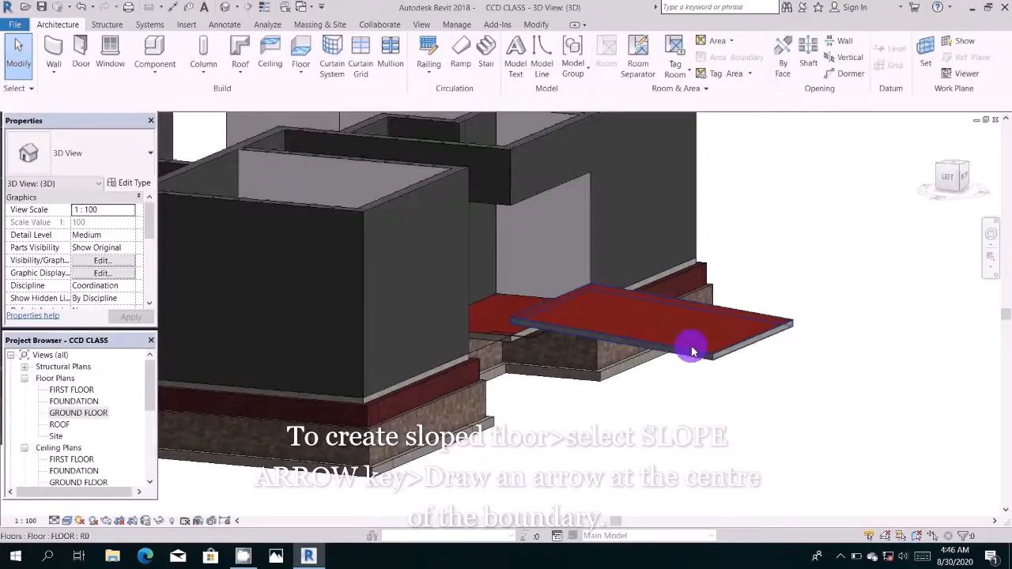
click(691, 351)
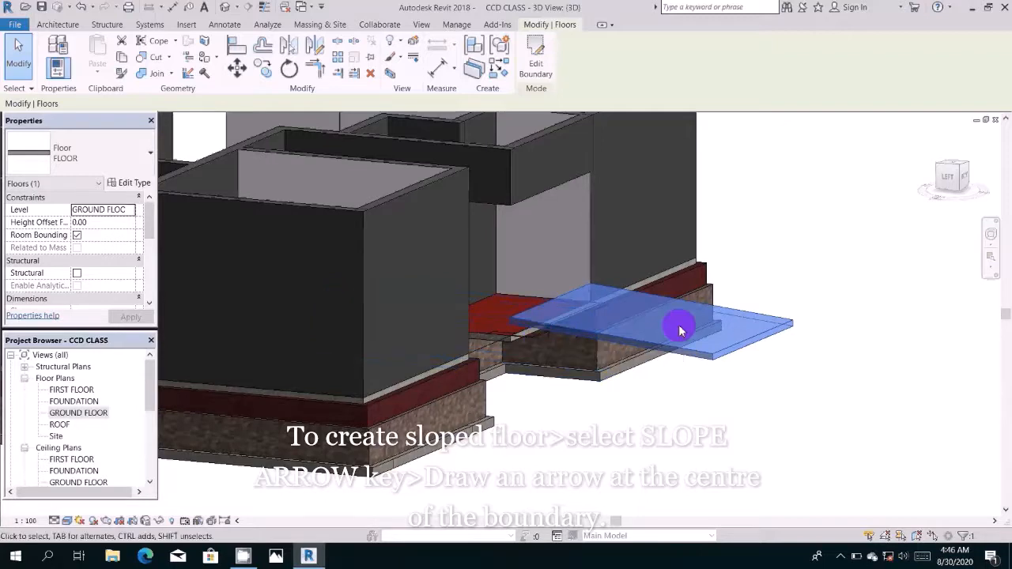
click(534, 54)
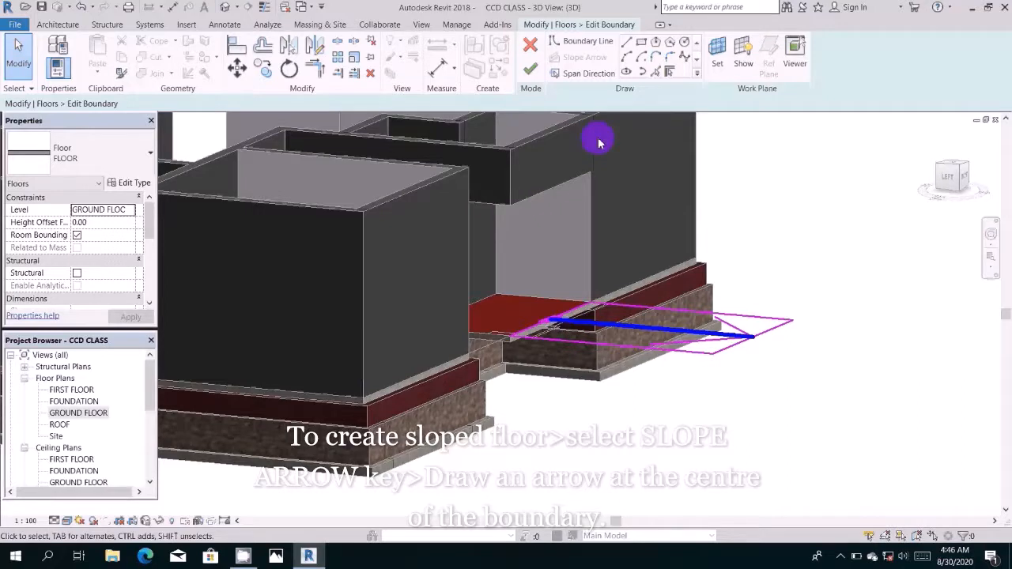
click(668, 333)
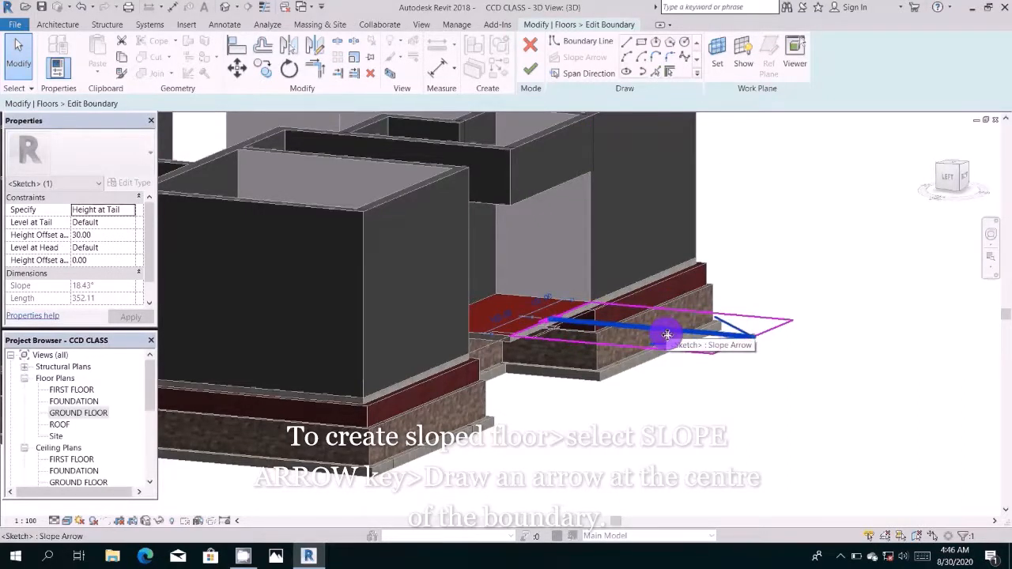
middle_drag(692, 360, 495, 182)
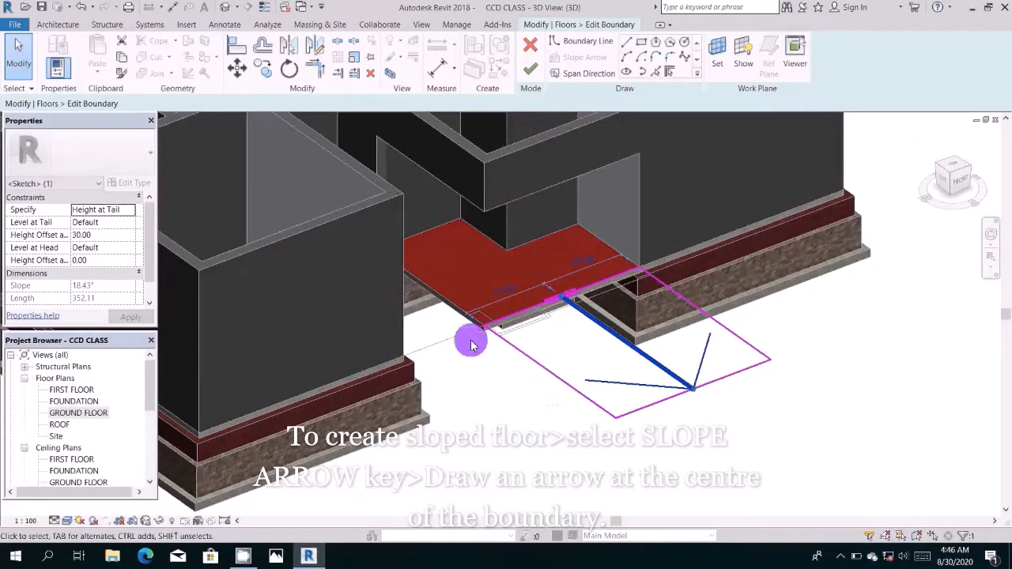
click(535, 56)
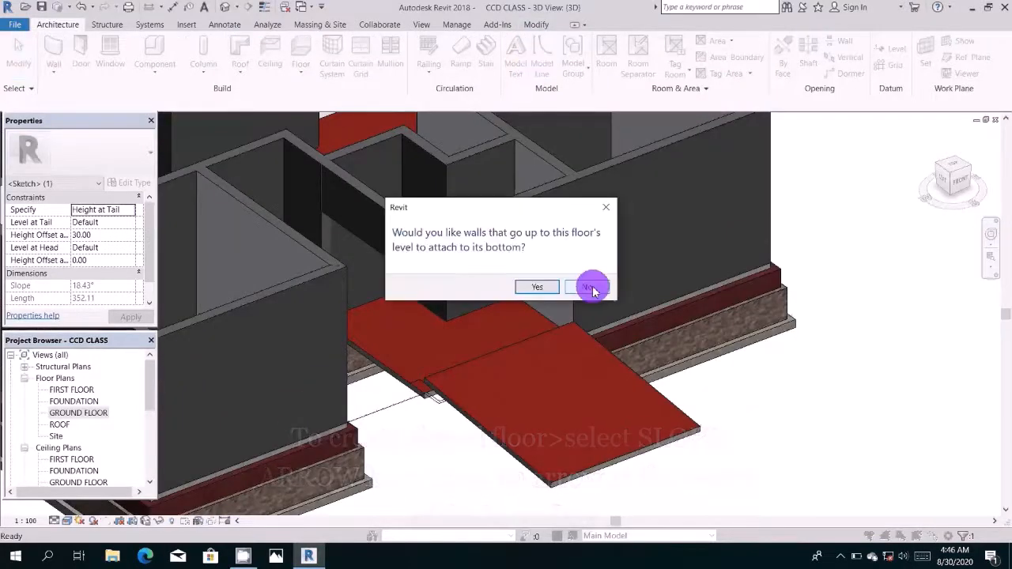
click(591, 287)
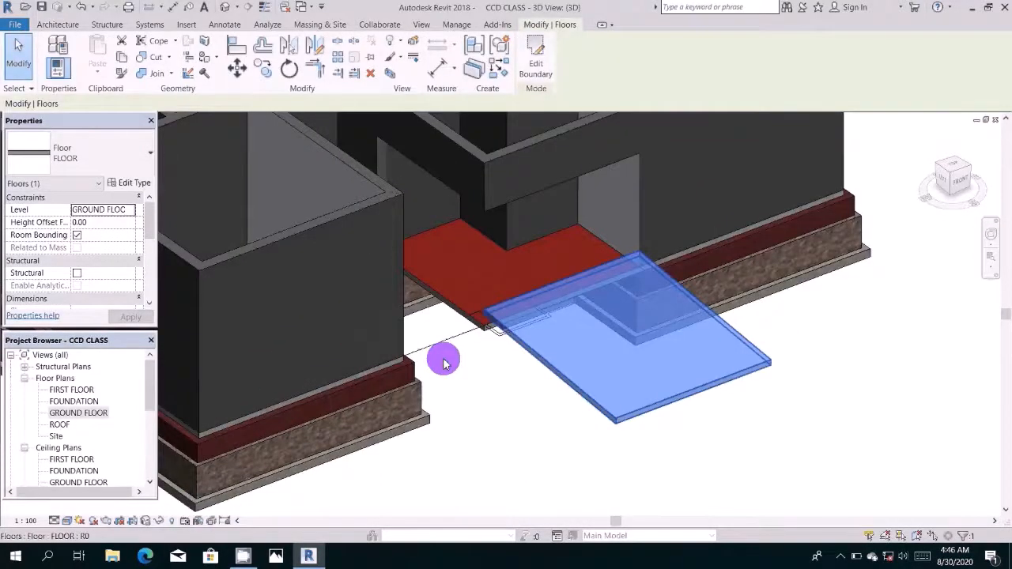
middle_drag(443, 363, 633, 316)
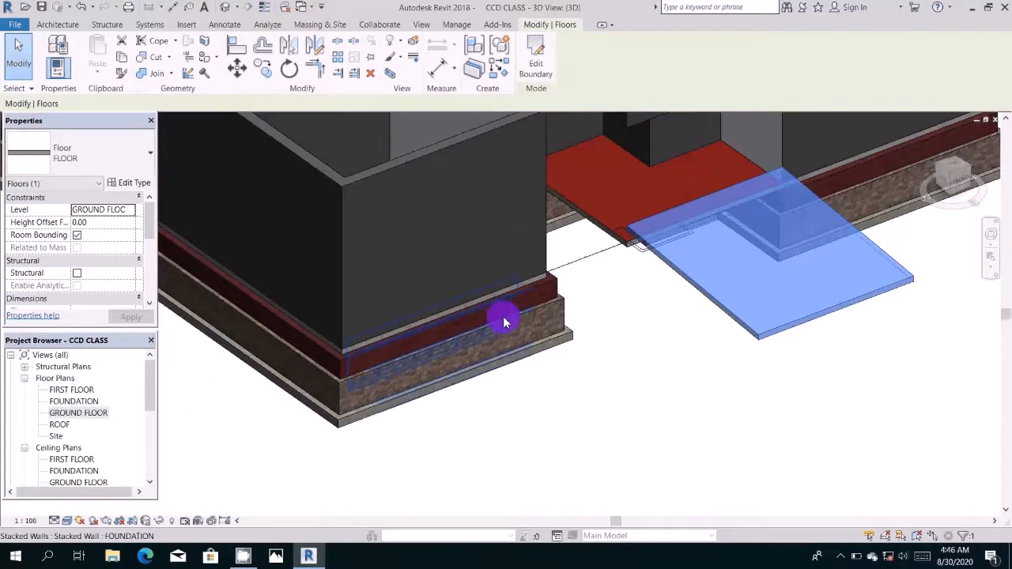
scroll(503, 316, up, 3)
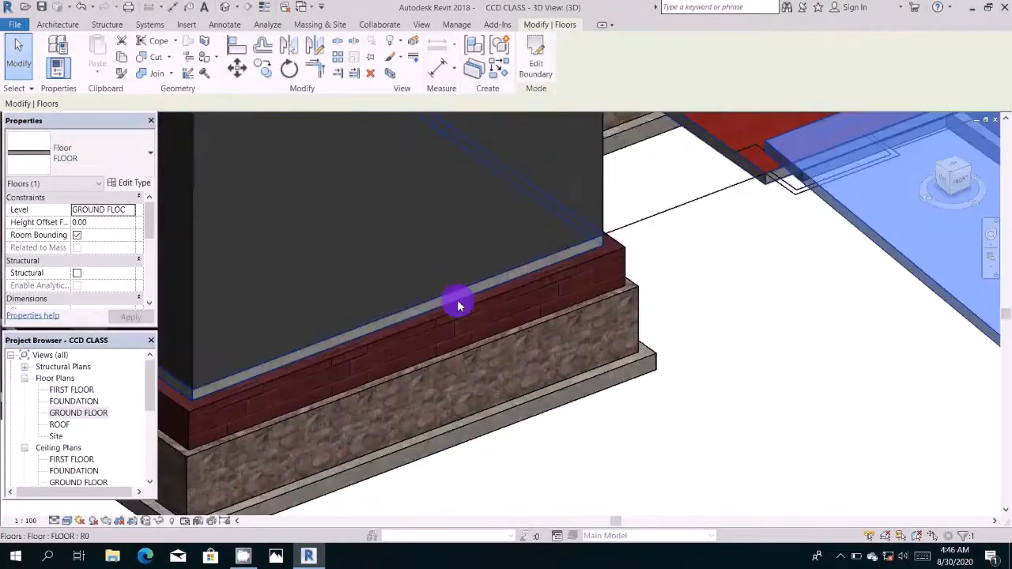
middle_drag(458, 300, 553, 305)
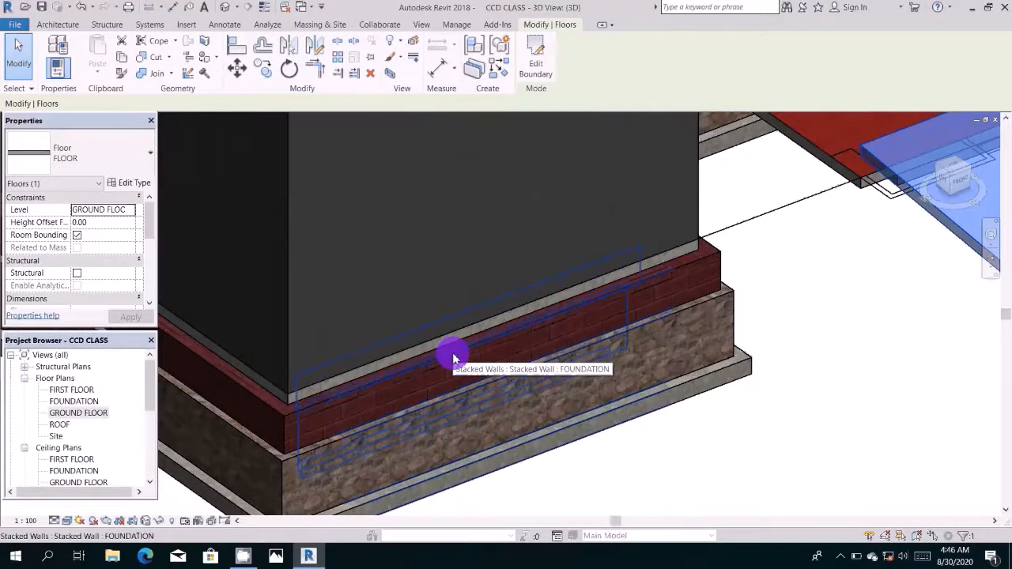
scroll(454, 356, down, 1)
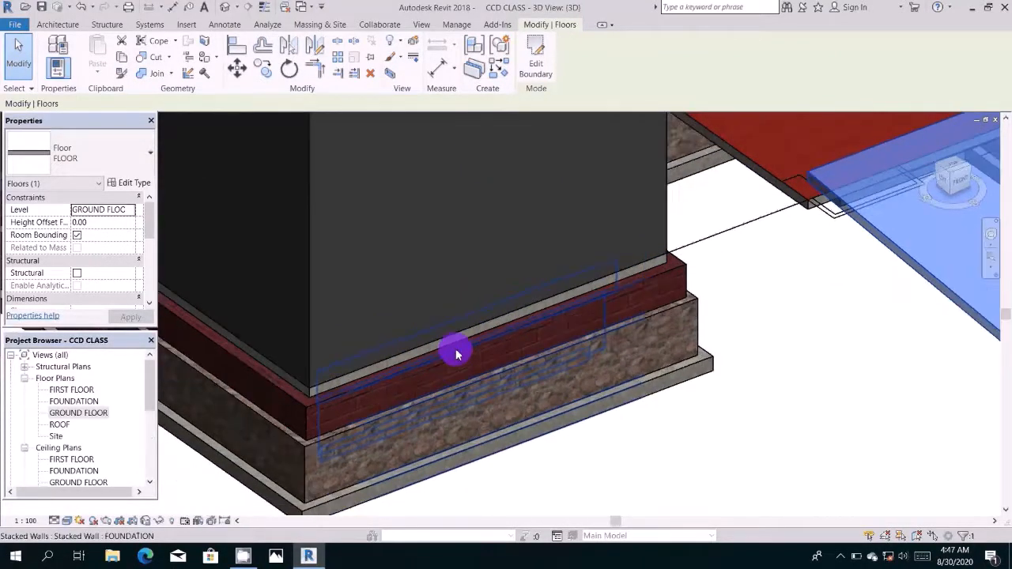
scroll(456, 354, down, 1)
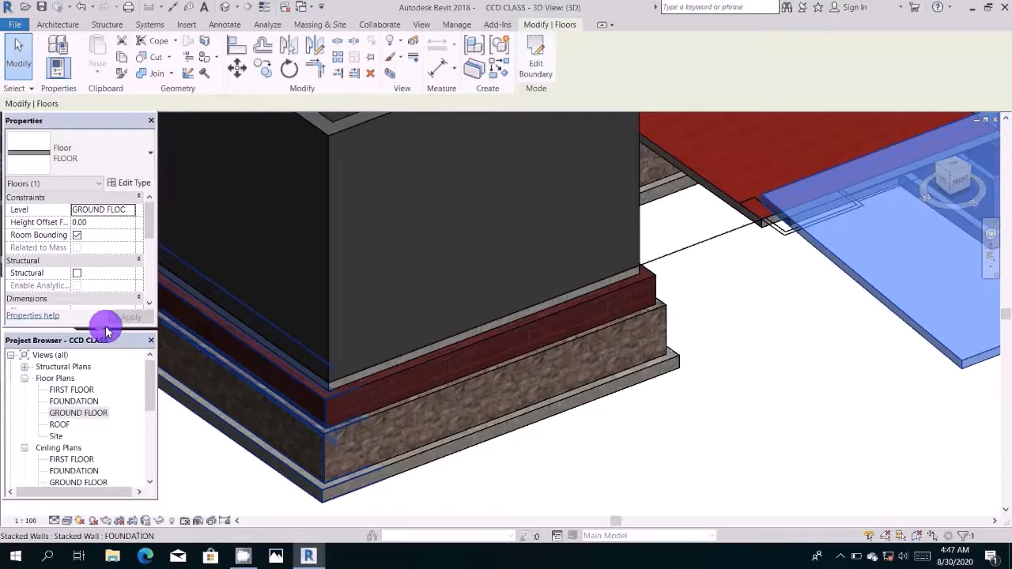
Step: Start a new architectural floor in the GROUND FLOOR plan and duplicate its floor type as PLINTH
double_click(79, 412)
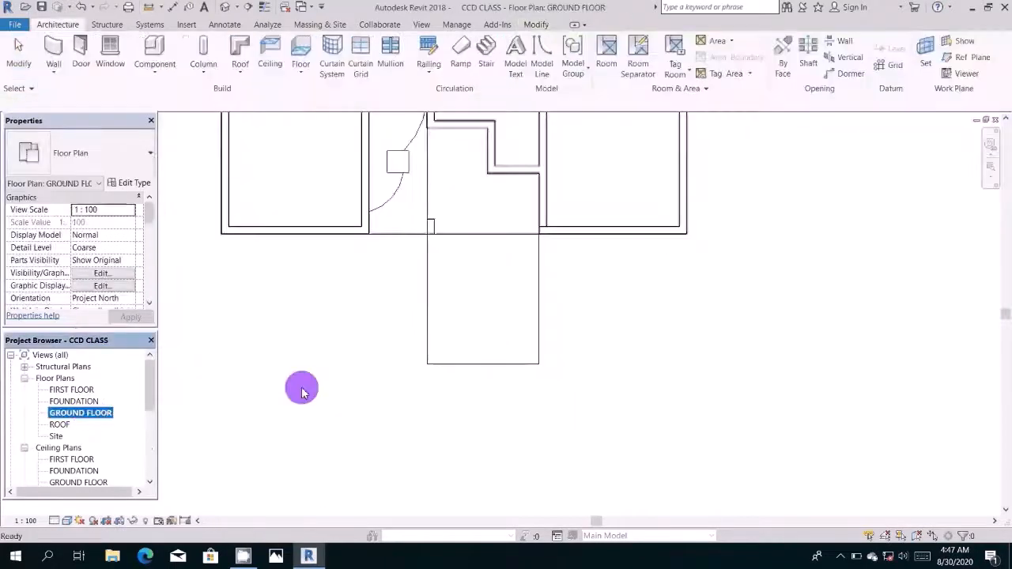
click(434, 355)
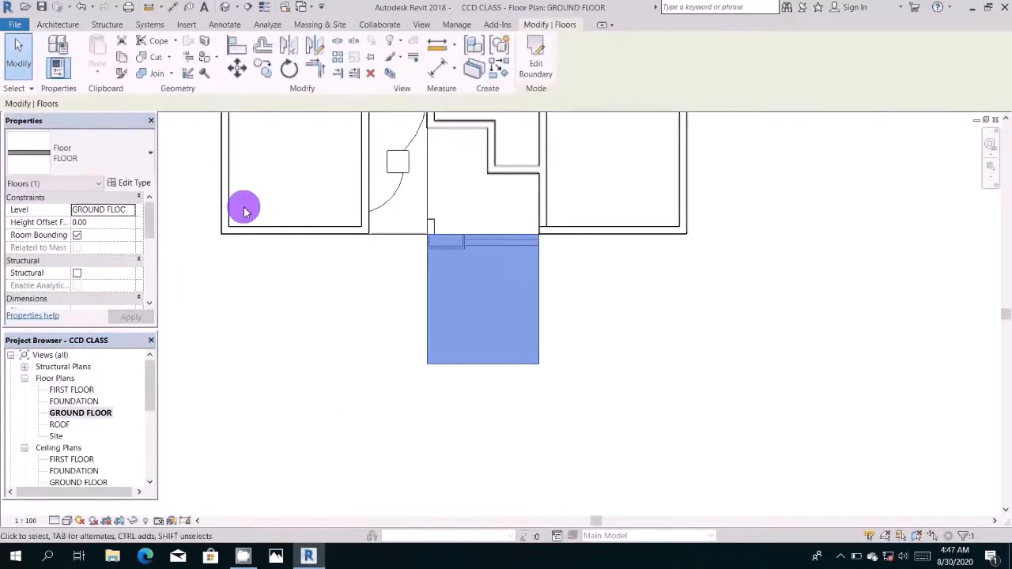
click(57, 25)
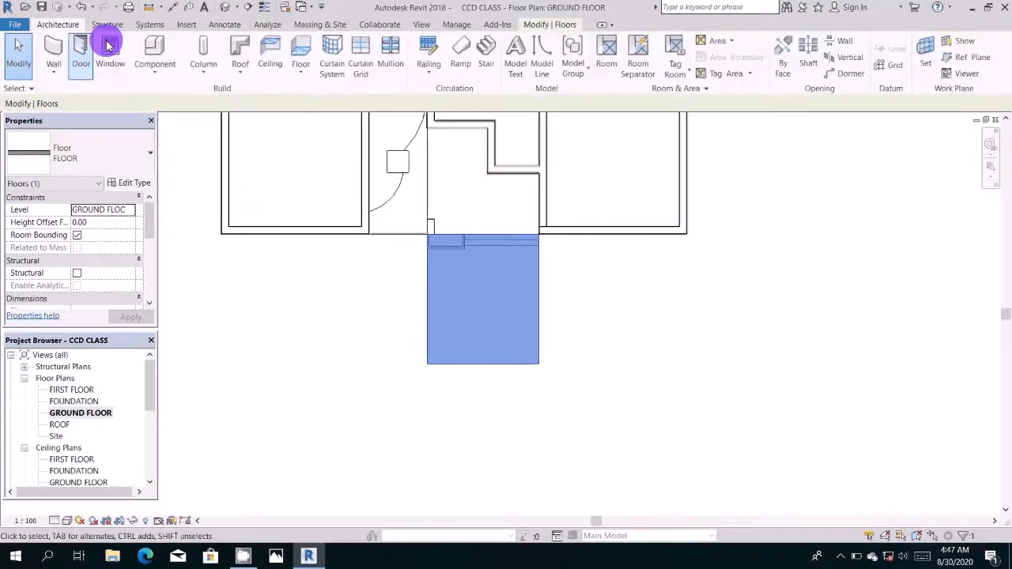
click(300, 71)
click(332, 94)
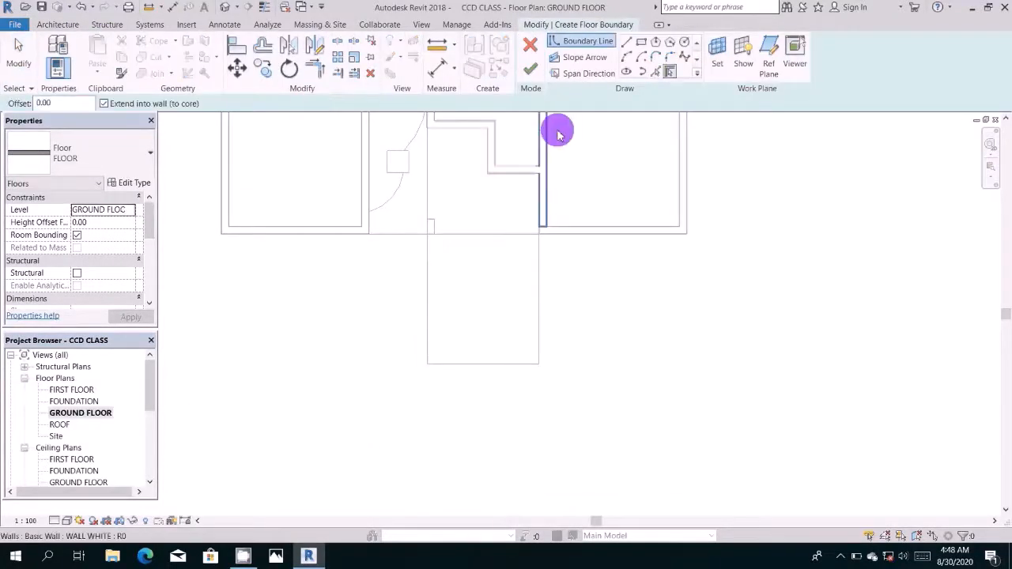
click(130, 186)
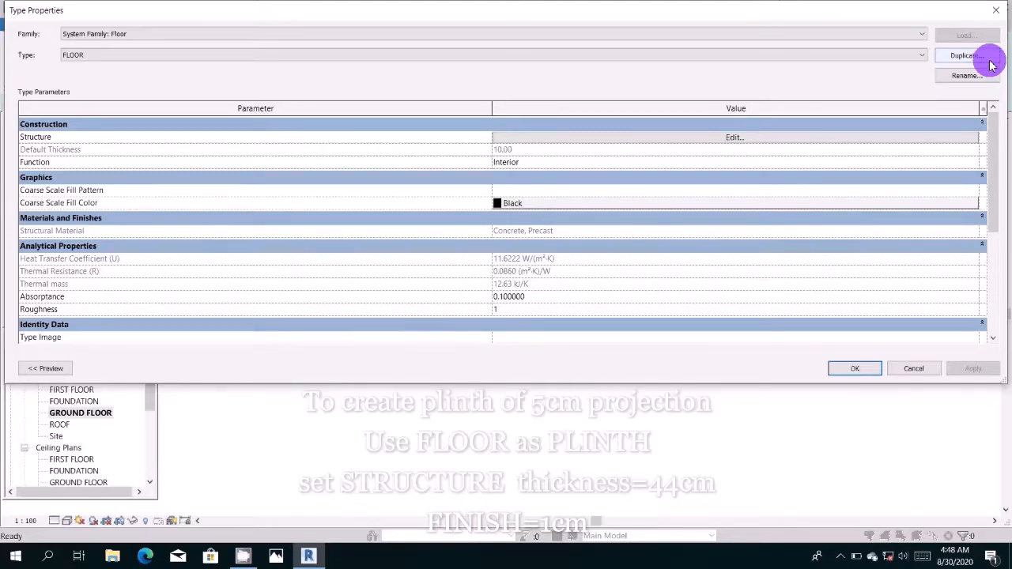
click(989, 62)
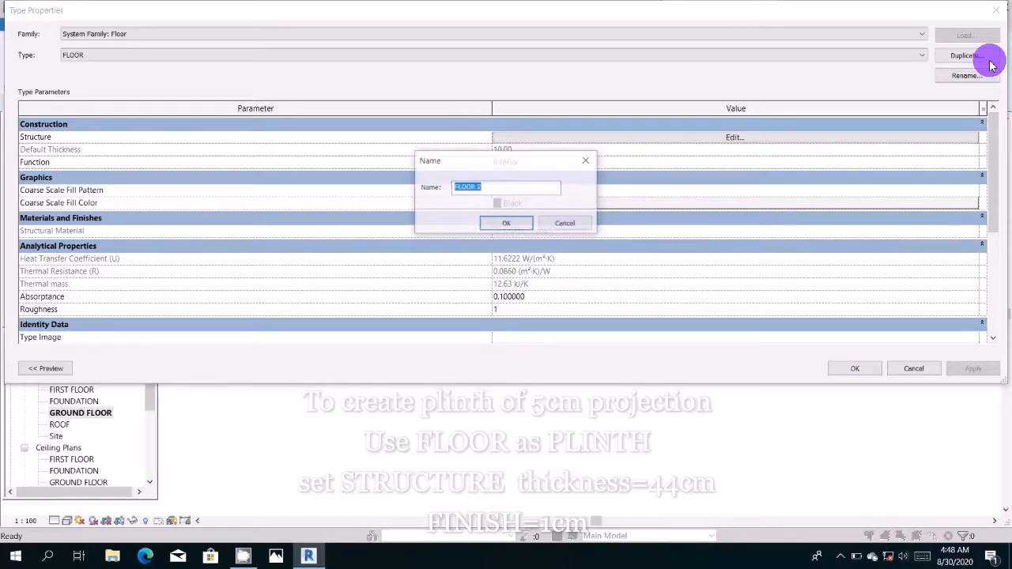
text(PLINT)
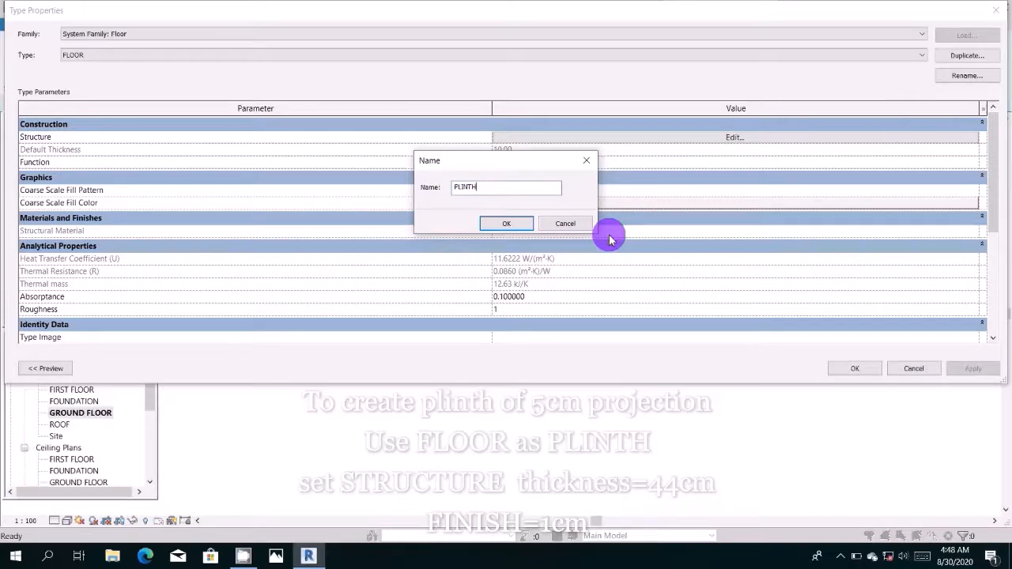
text(H)
click(484, 222)
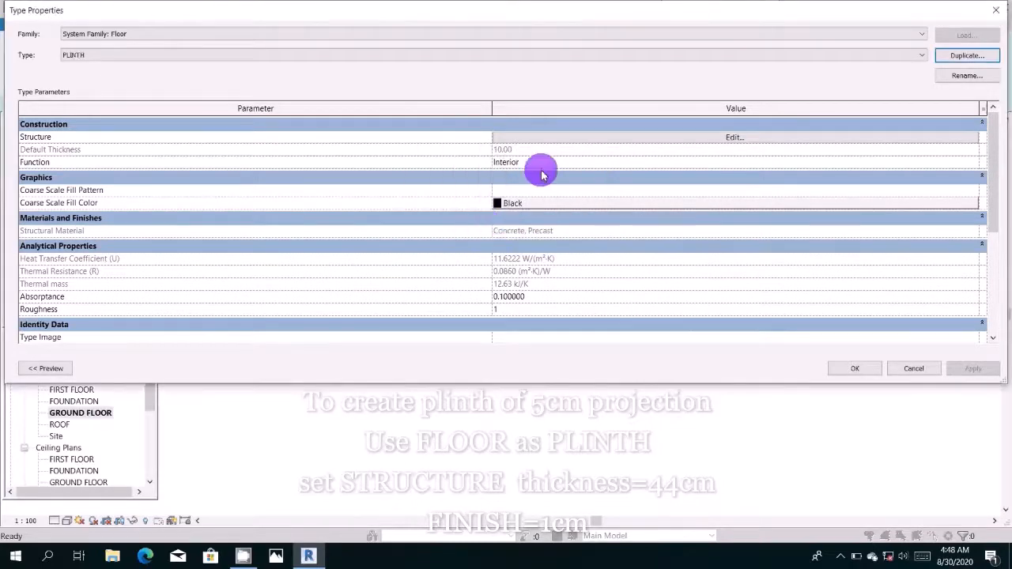
Step: Set the thickness of the PLINTH type's Structure layer to 44
click(522, 135)
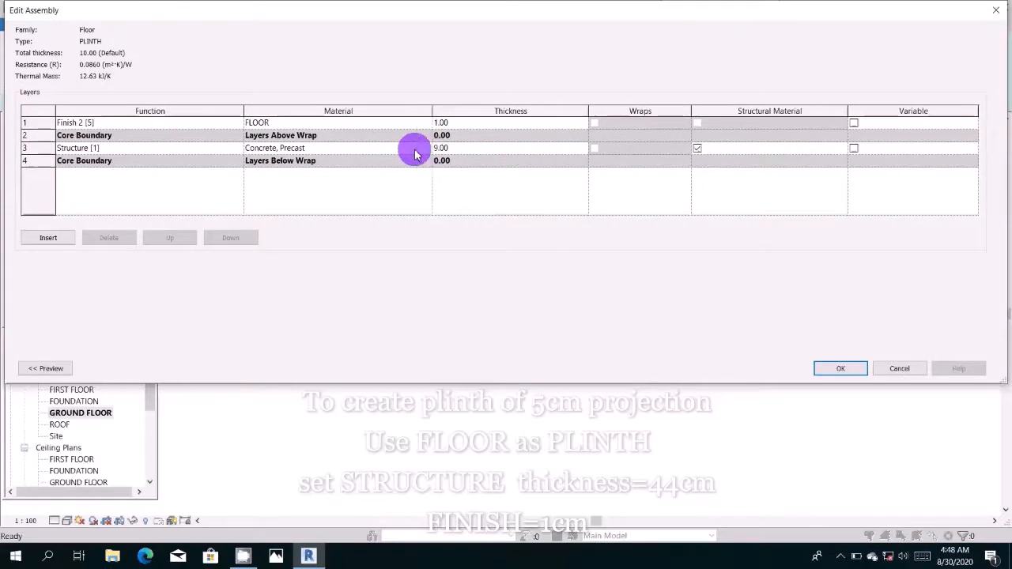
click(493, 150)
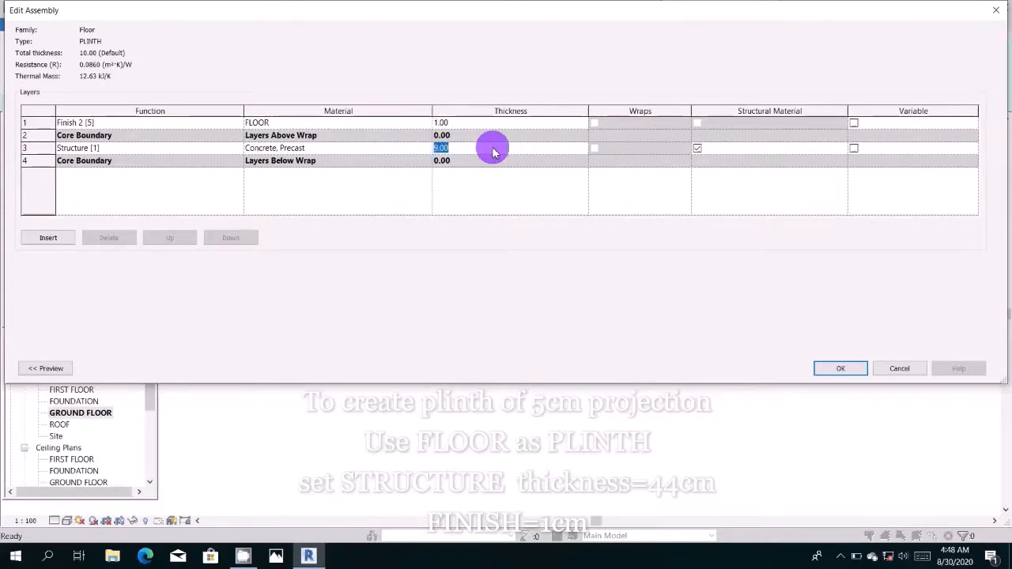
text(44)
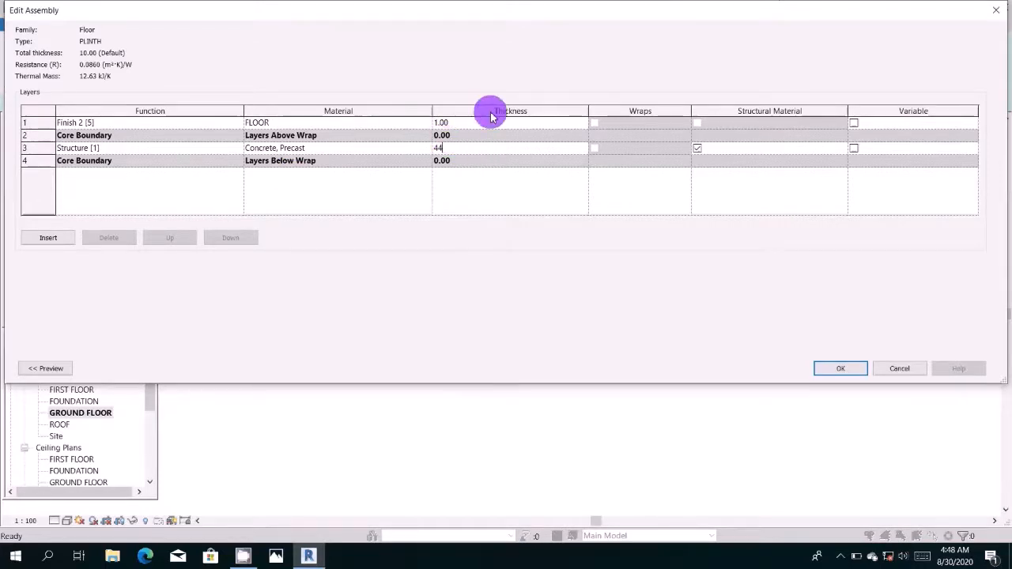
Step: Assign Brick, Soldier Course to the PLINTH Structure layer, duplicating the material's appearance asset, and accept the type settings
click(427, 150)
click(426, 150)
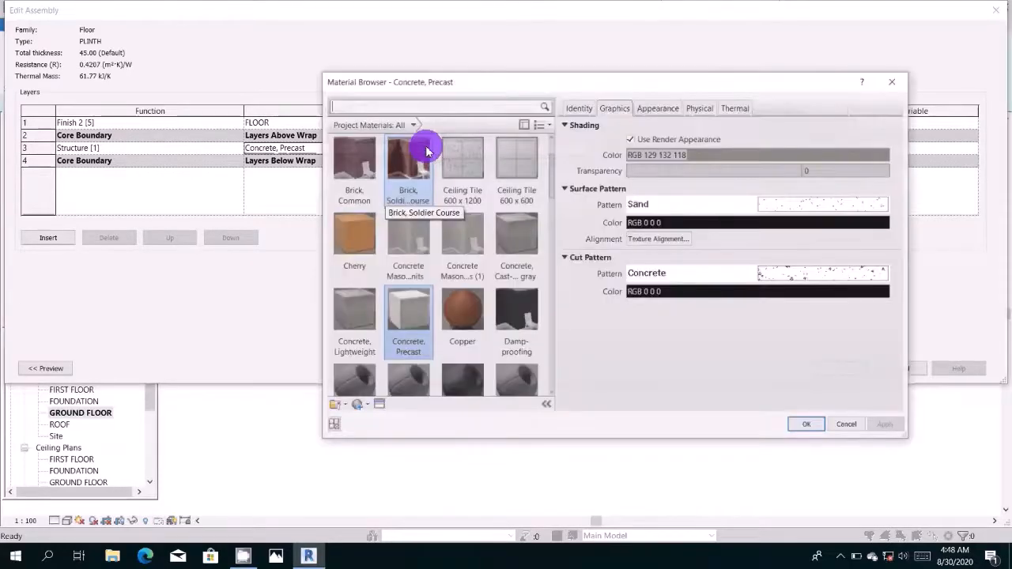
click(419, 160)
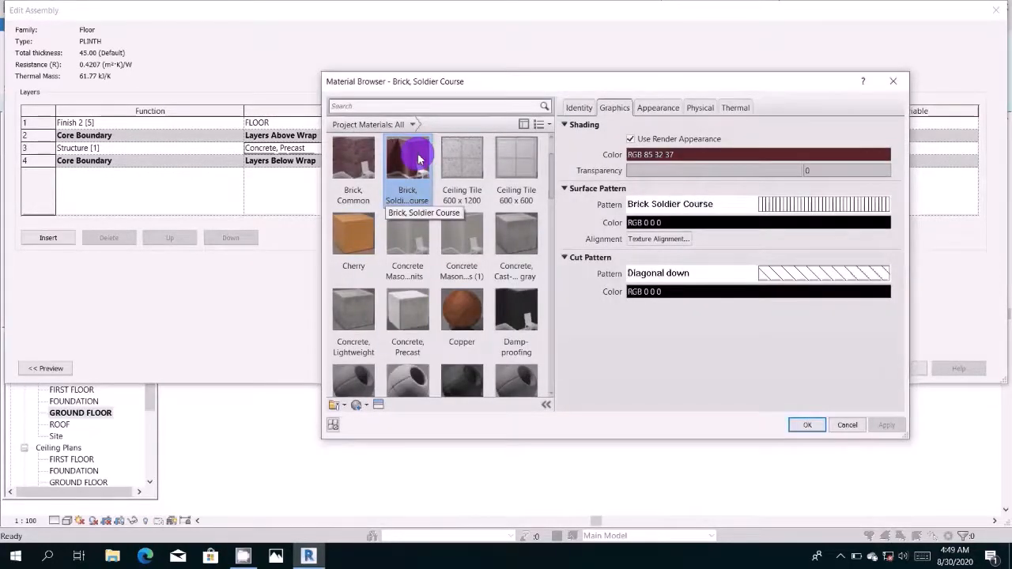
click(662, 109)
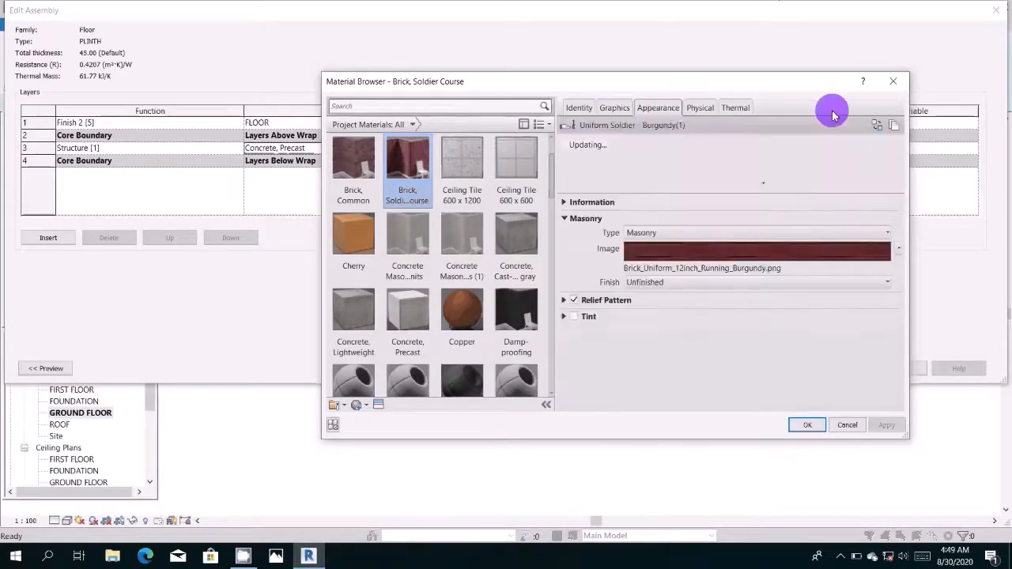
click(894, 126)
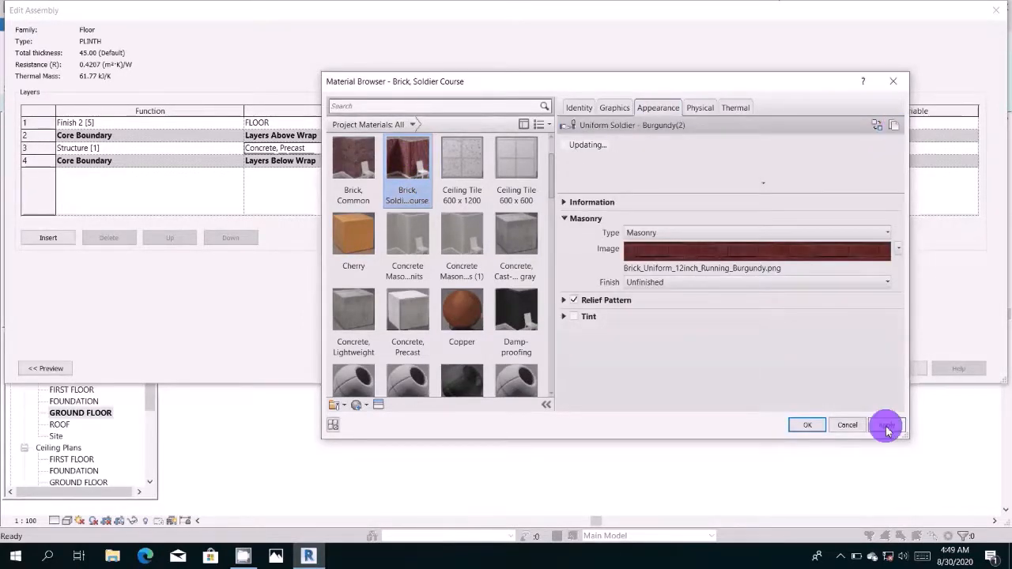
click(886, 425)
click(804, 423)
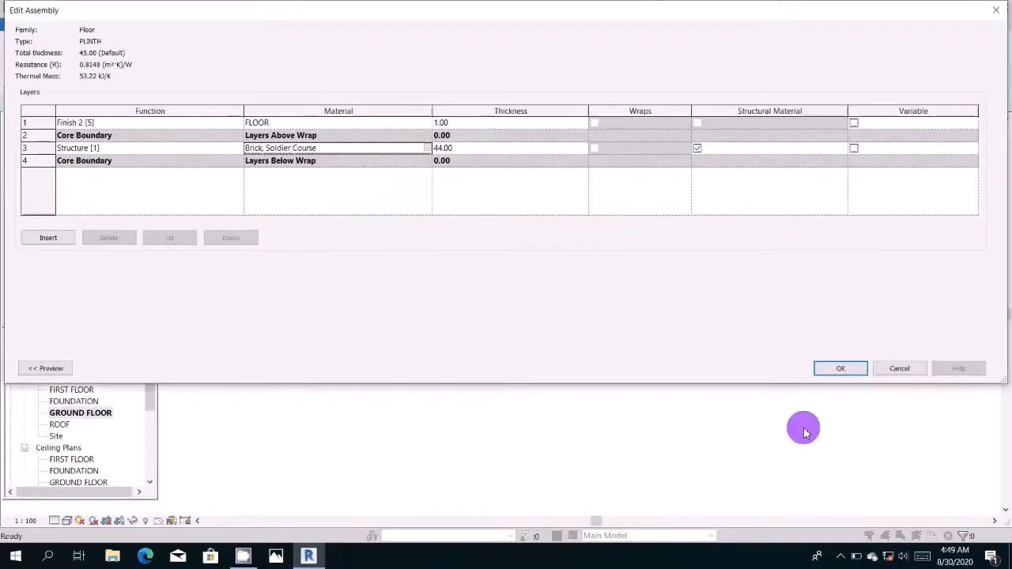
click(834, 368)
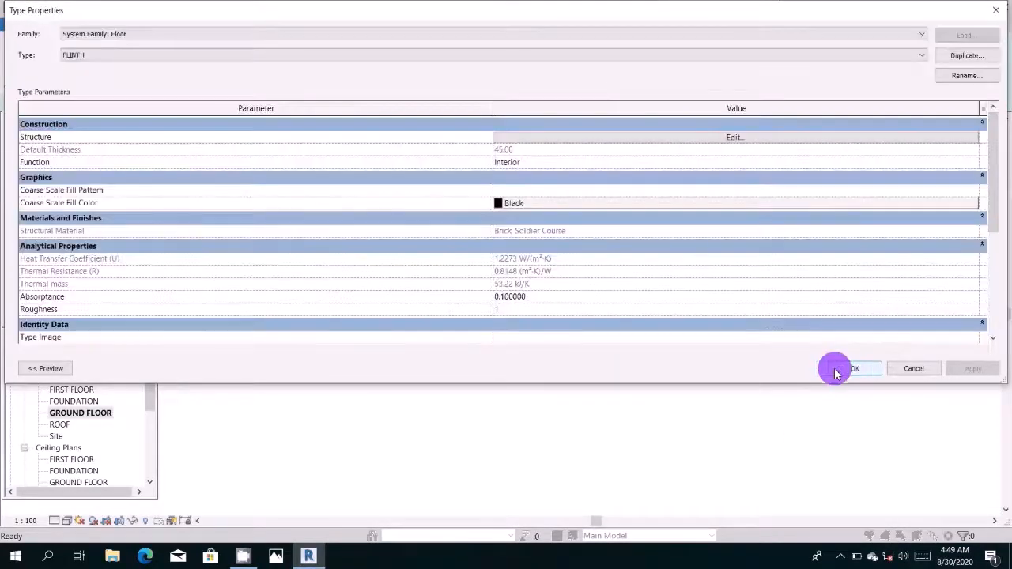
click(850, 369)
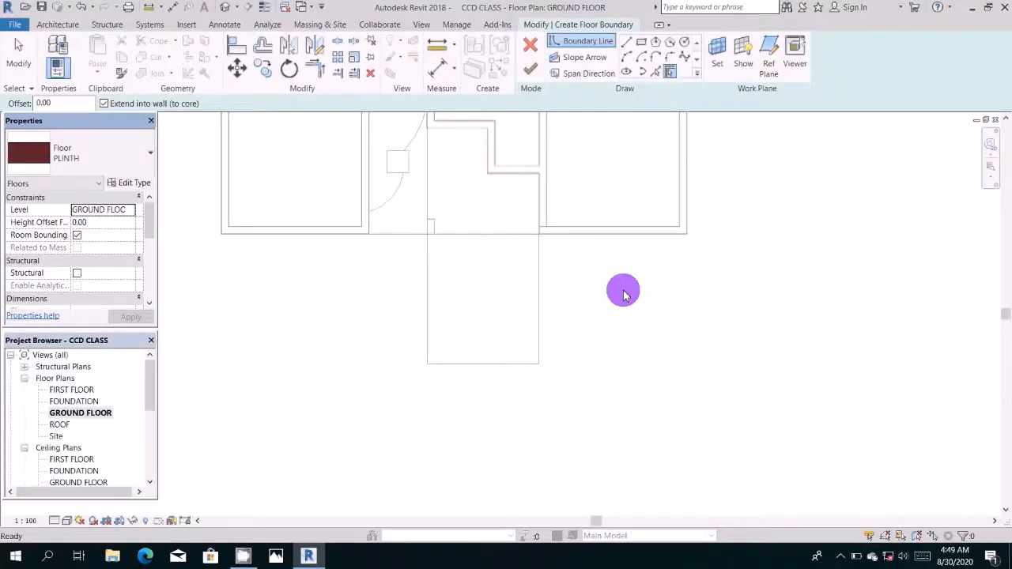
scroll(623, 286, down, 3)
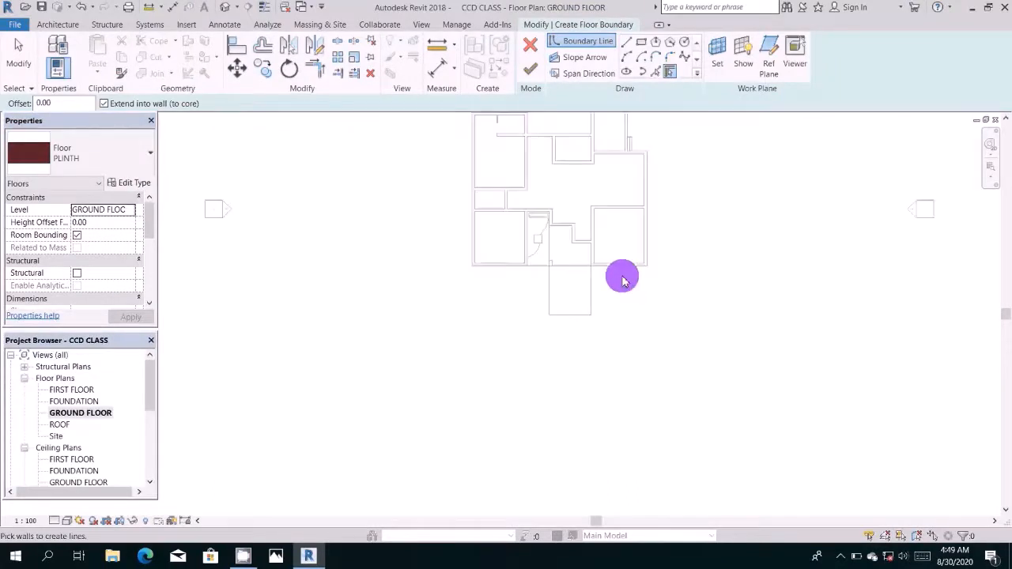
scroll(545, 146, down, 2)
middle_drag(546, 145, 528, 220)
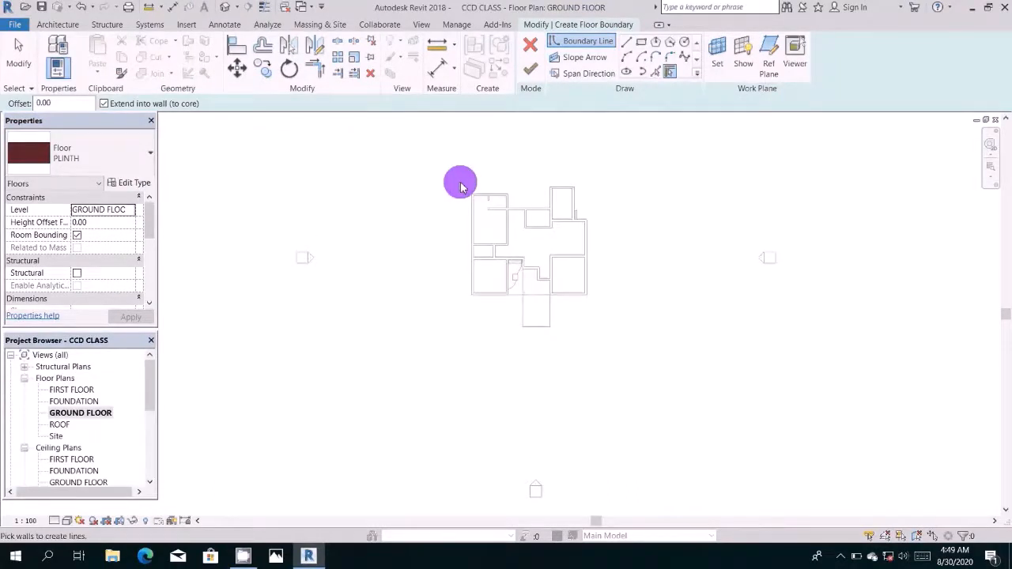
scroll(462, 186, up, 2)
scroll(500, 214, up, 2)
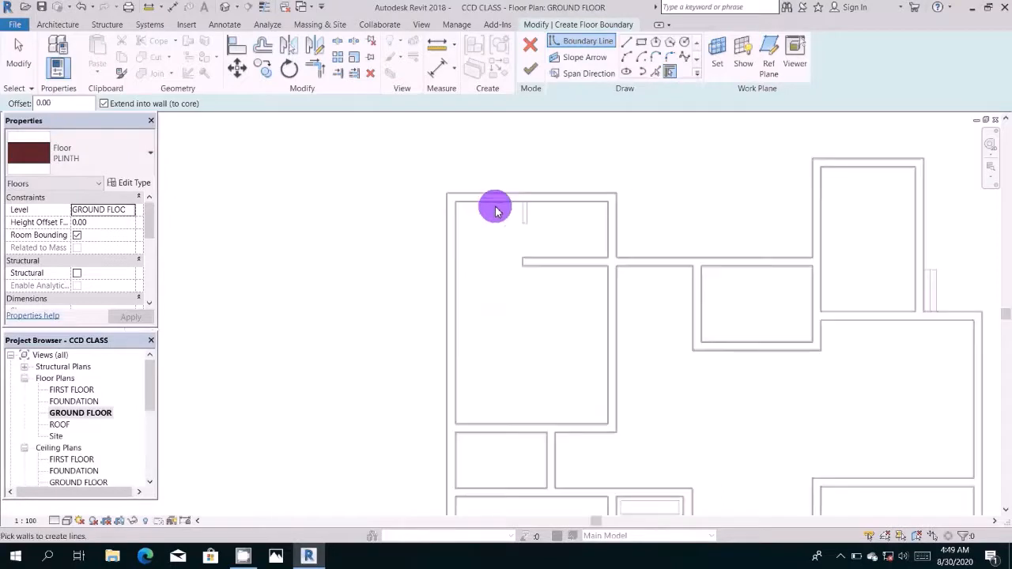
click(629, 44)
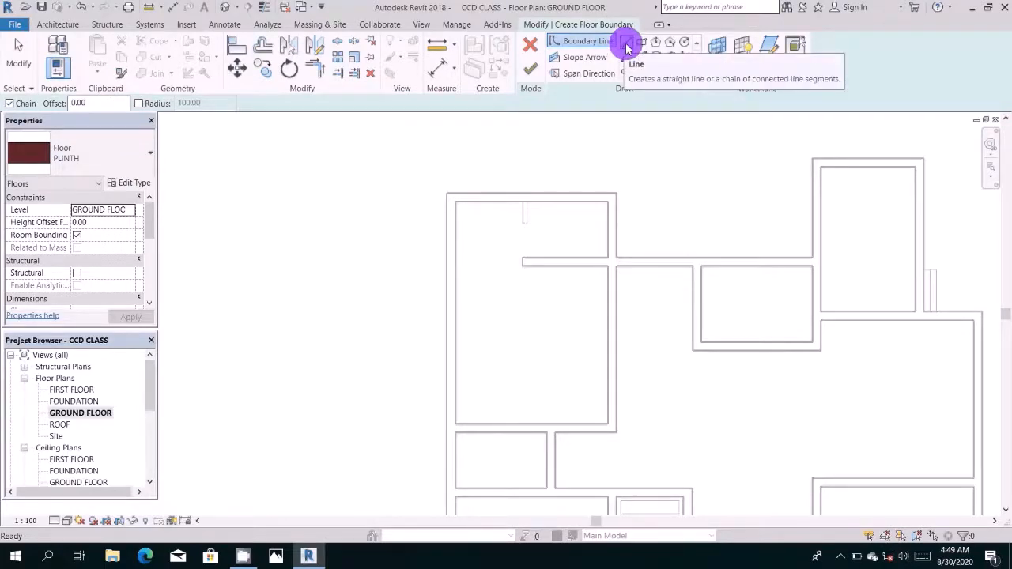
click(79, 103)
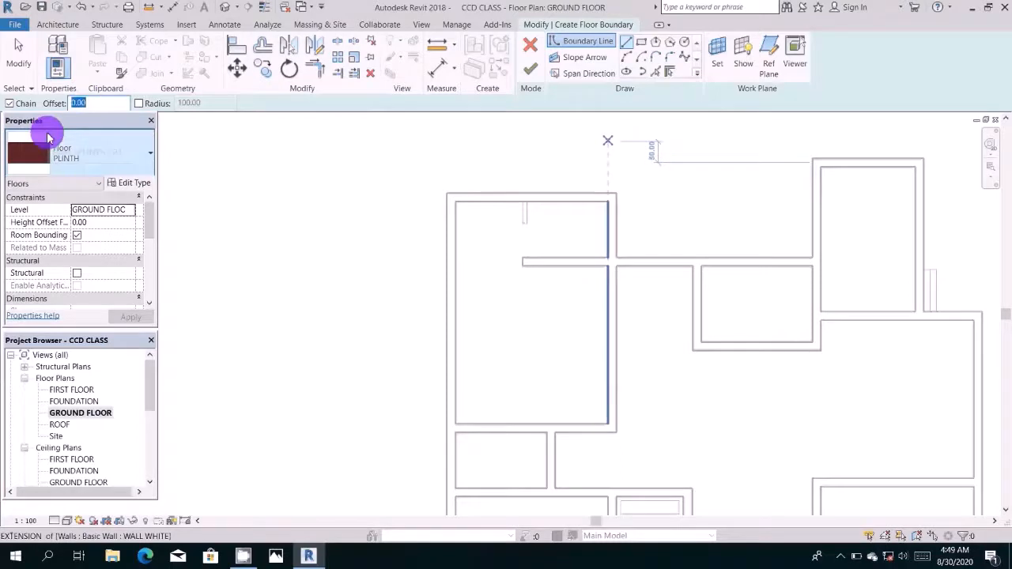
text(5.00)
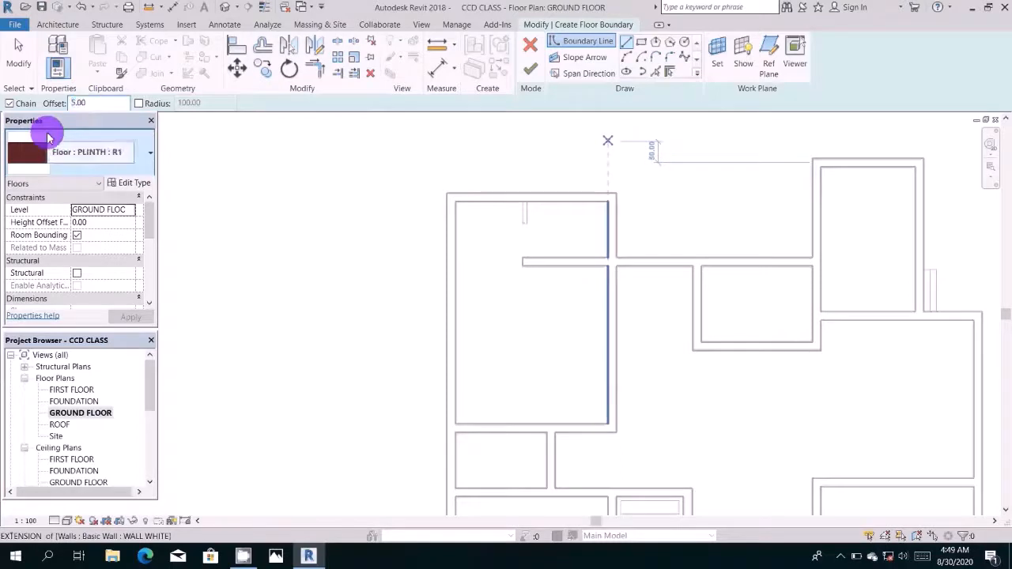
click(445, 190)
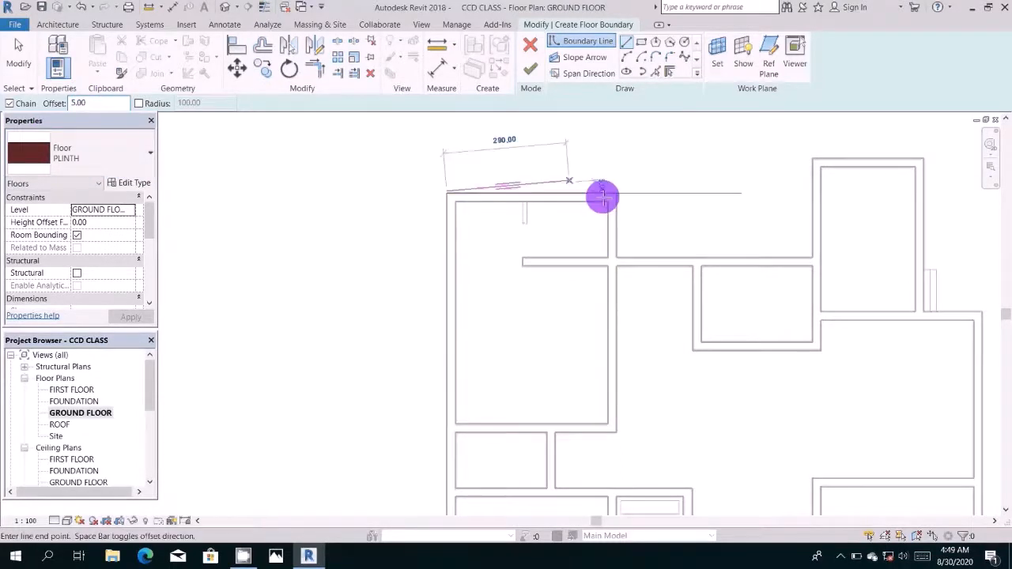
scroll(617, 192, up, 1)
scroll(620, 191, up, 3)
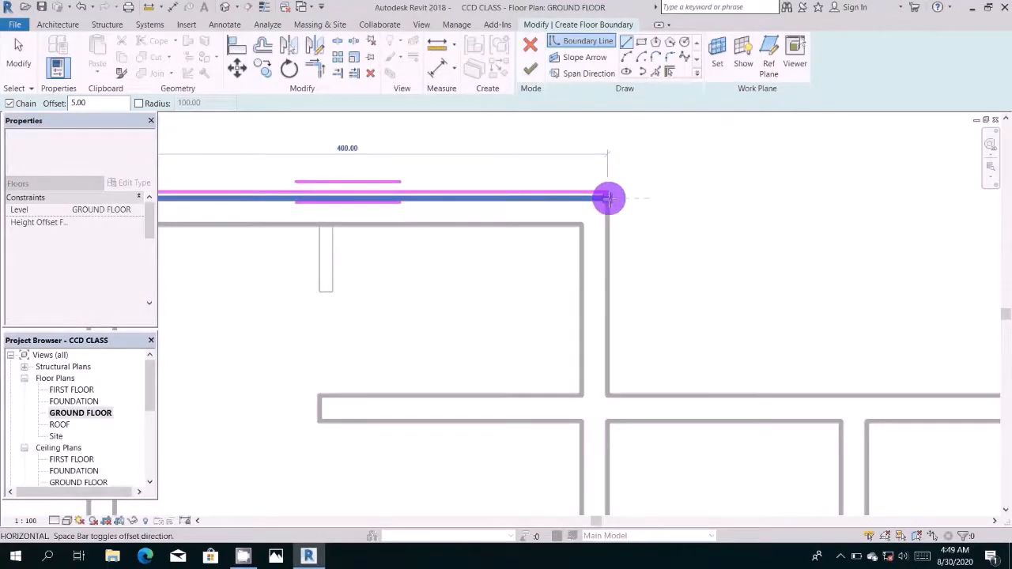
click(608, 192)
click(614, 317)
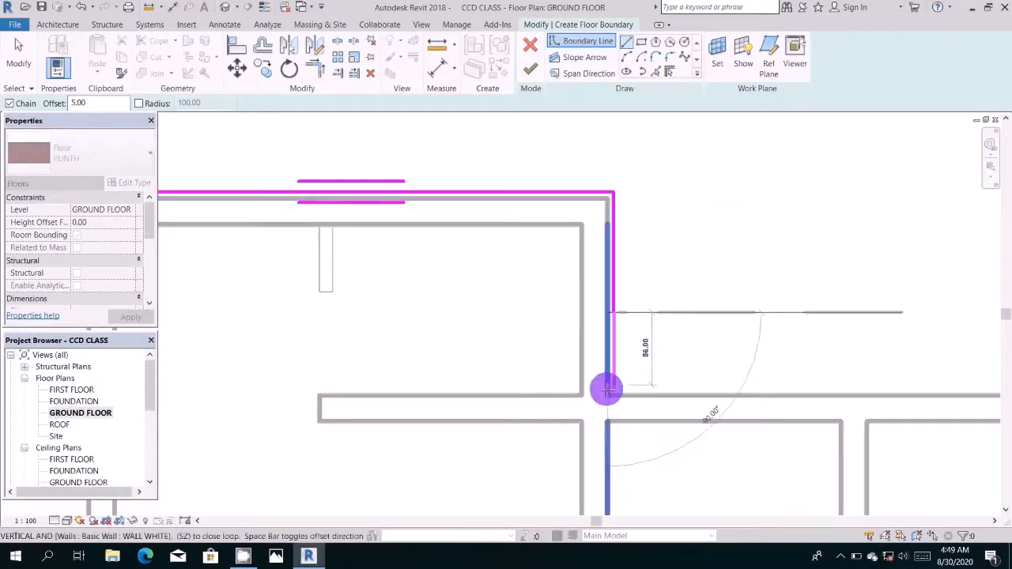
click(605, 398)
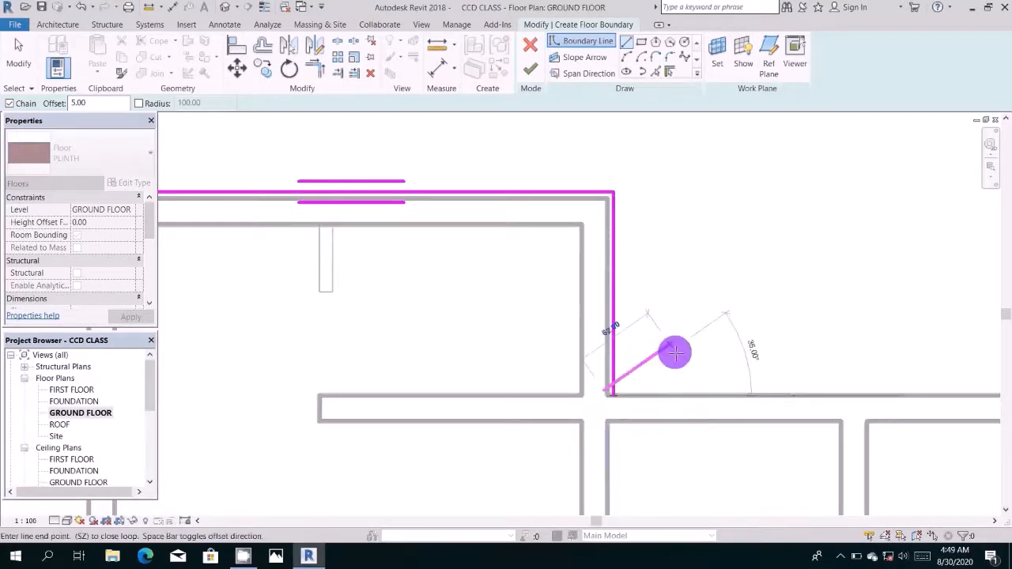
key(Escape)
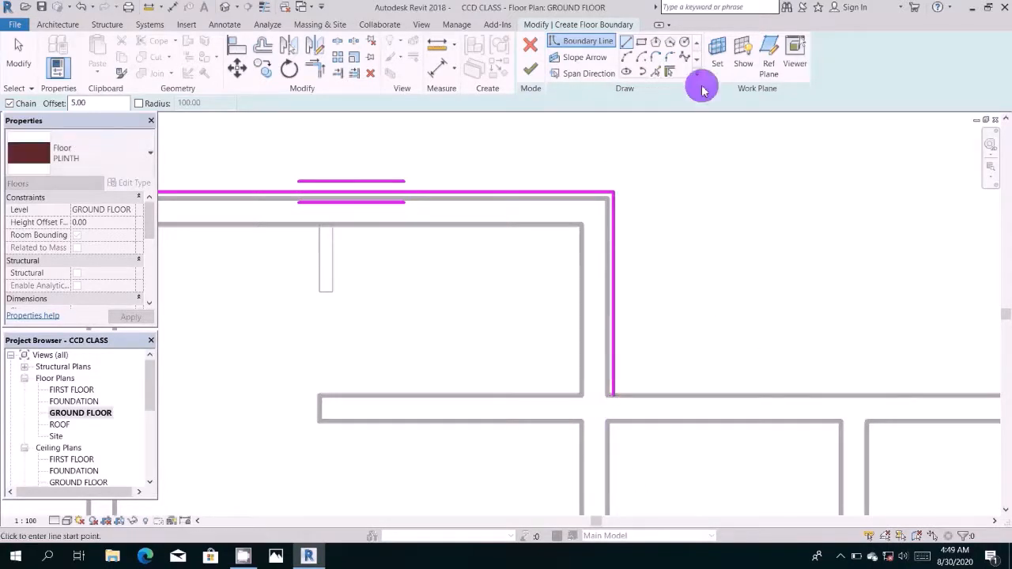
click(535, 46)
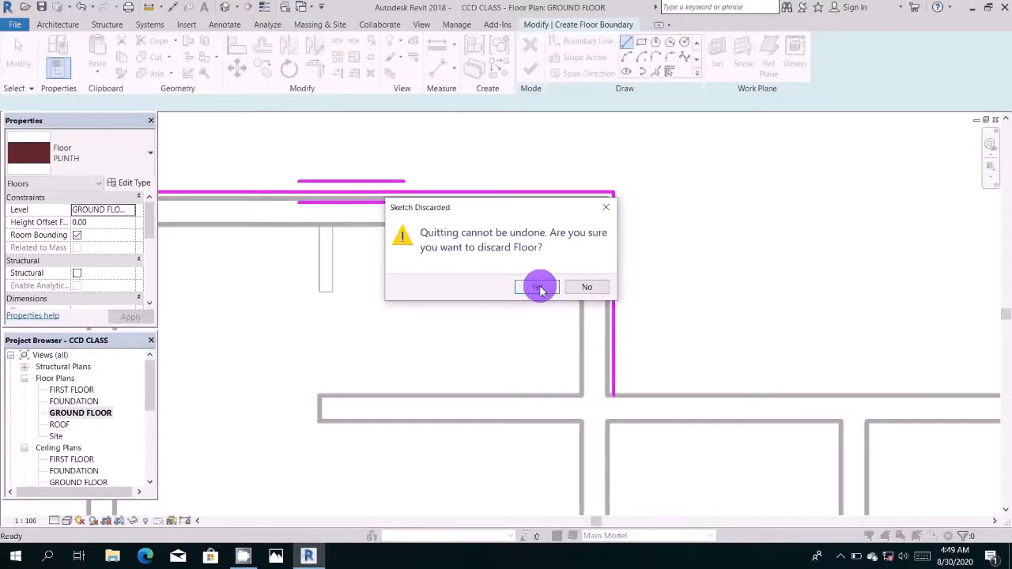
click(537, 288)
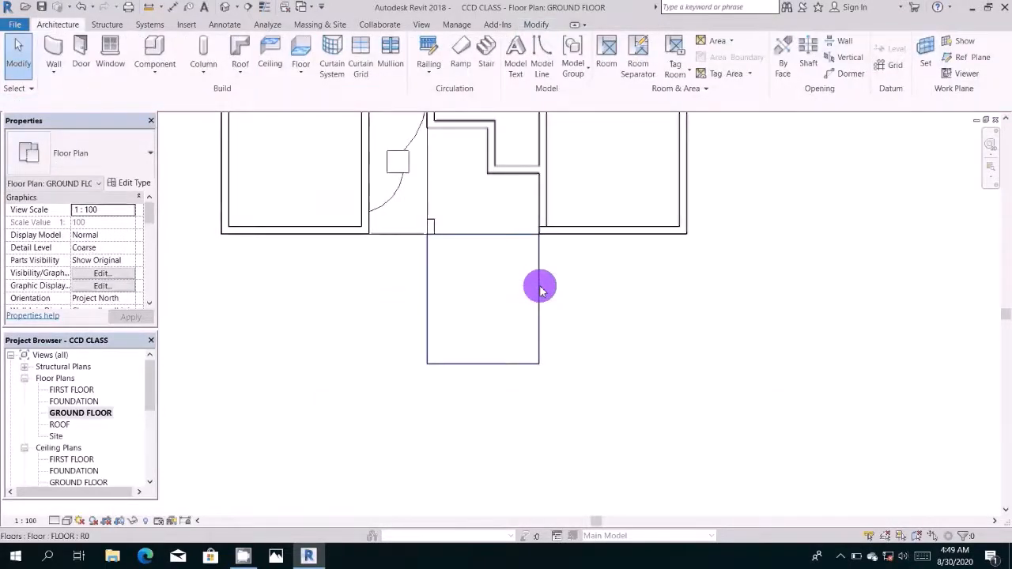